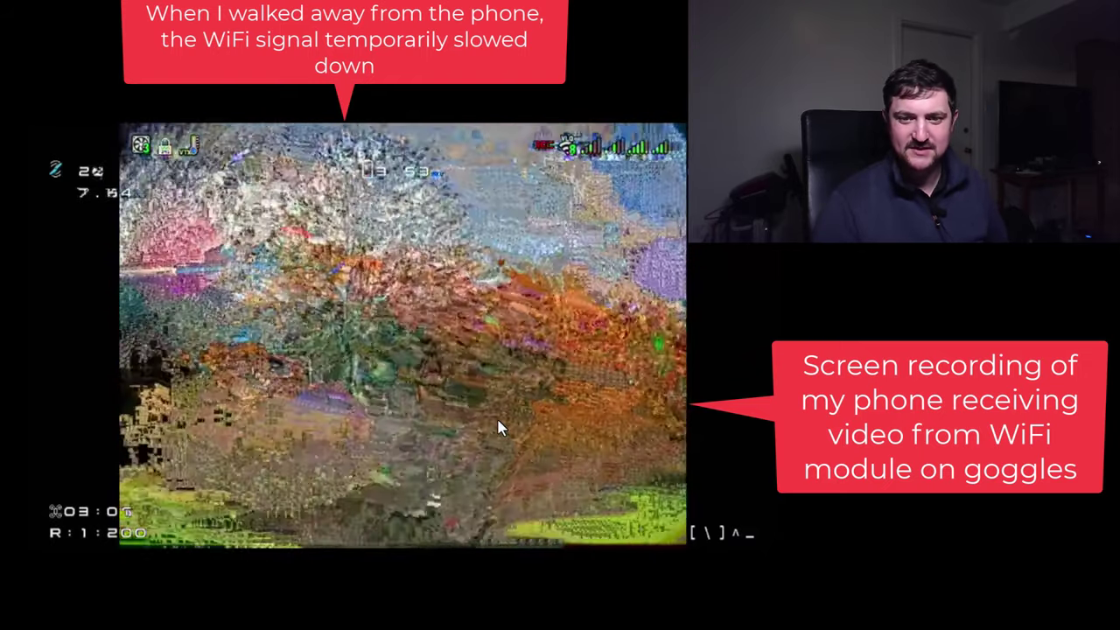
# Scrub the Media Player recording's seek bar back to the 01:55 mark.
pyautogui.moveTo(495, 414)
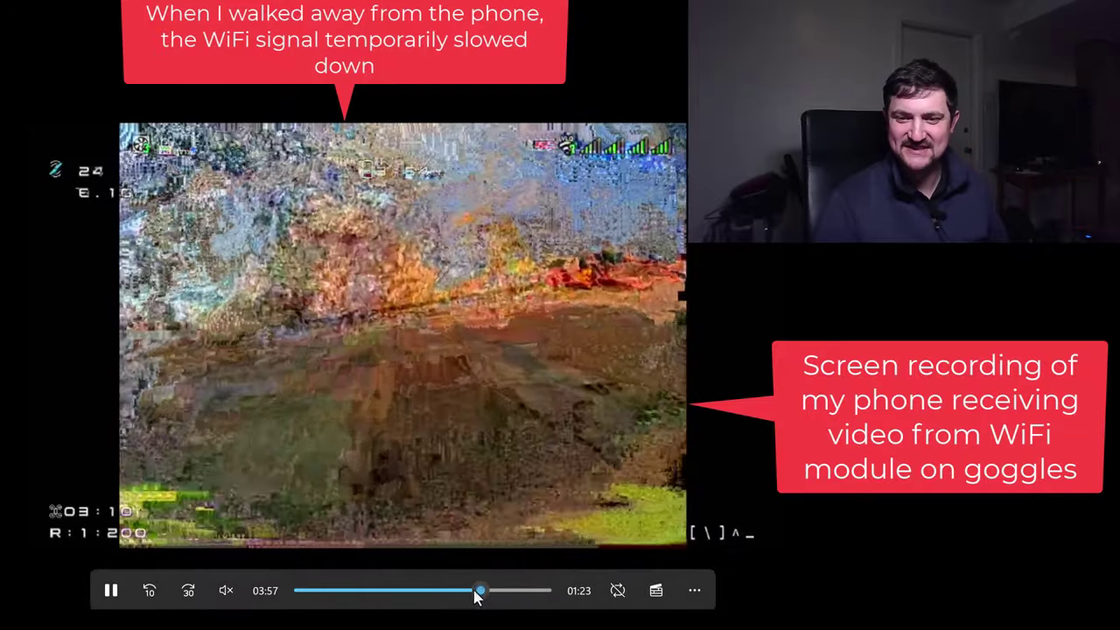
pyautogui.moveTo(480, 591); pyautogui.dragTo(375, 598)
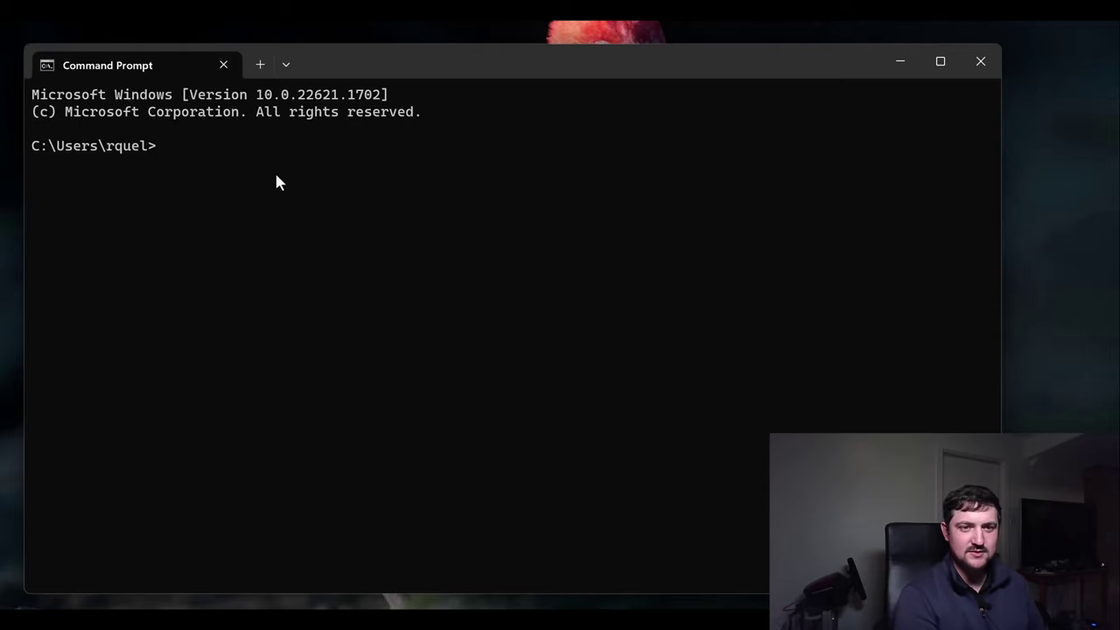
pyautogui.write('ping 192.168')
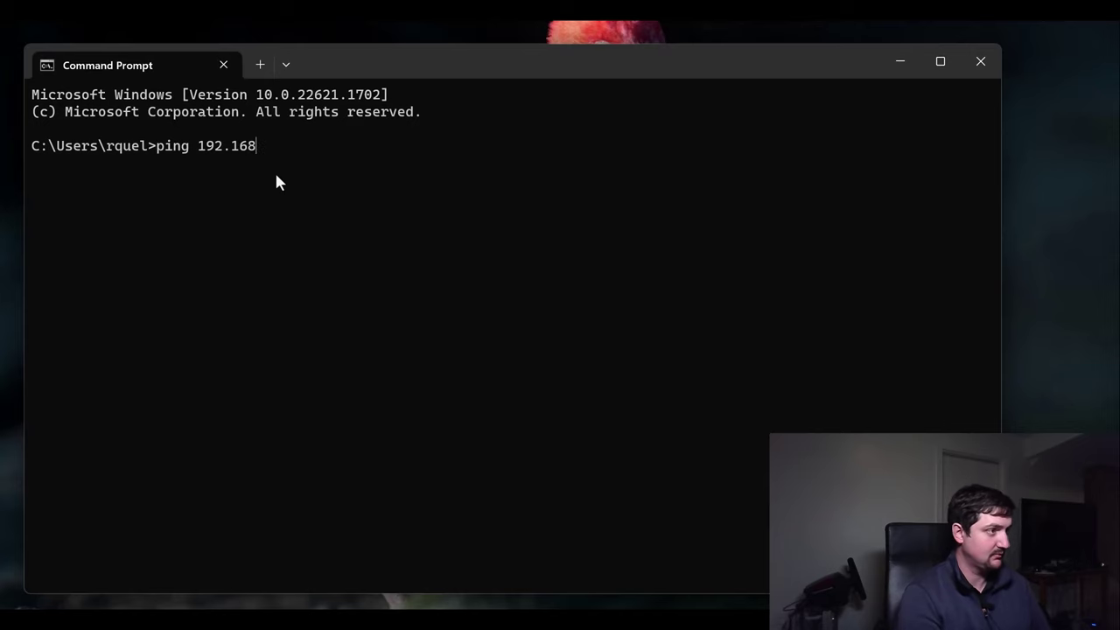
pyautogui.write('.2.122')
pyautogui.press('Return')
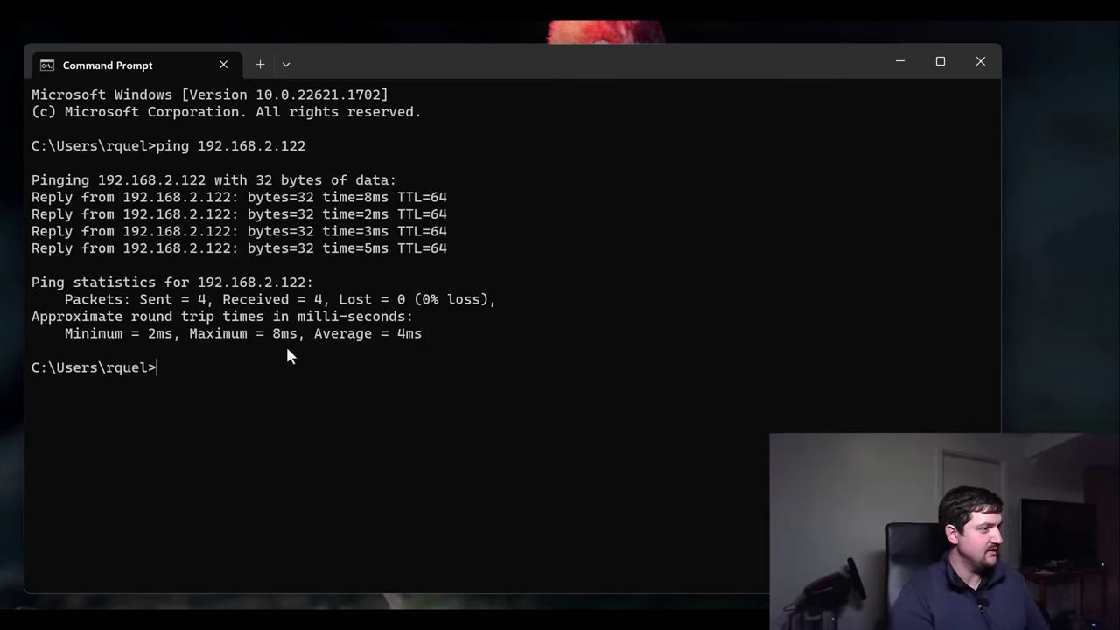
pyautogui.write('ss')
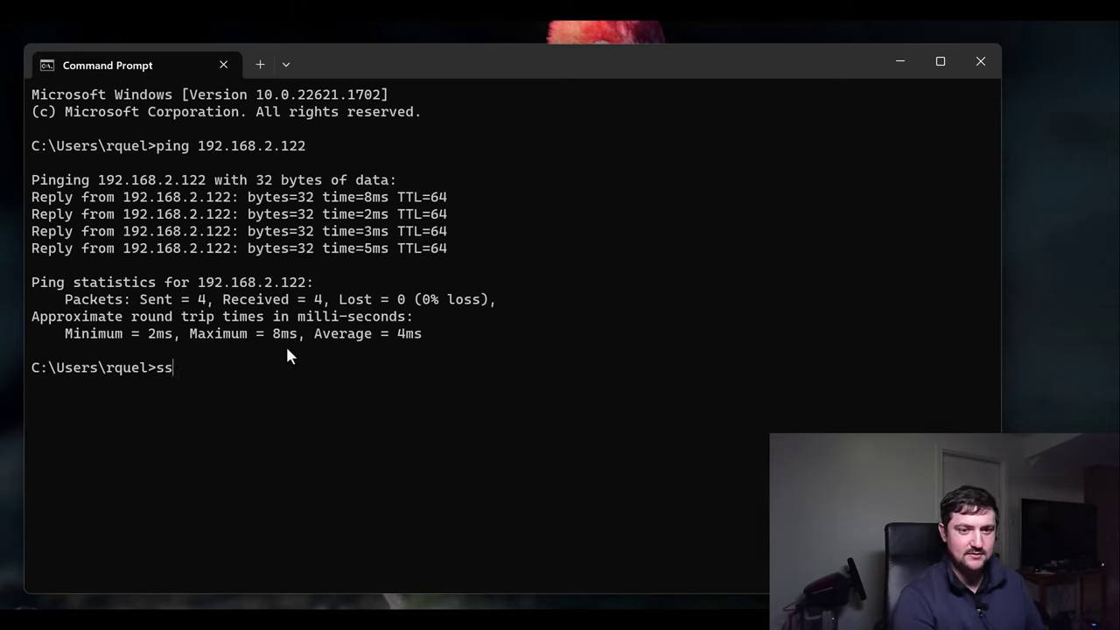
pyautogui.write('h root@192.16')
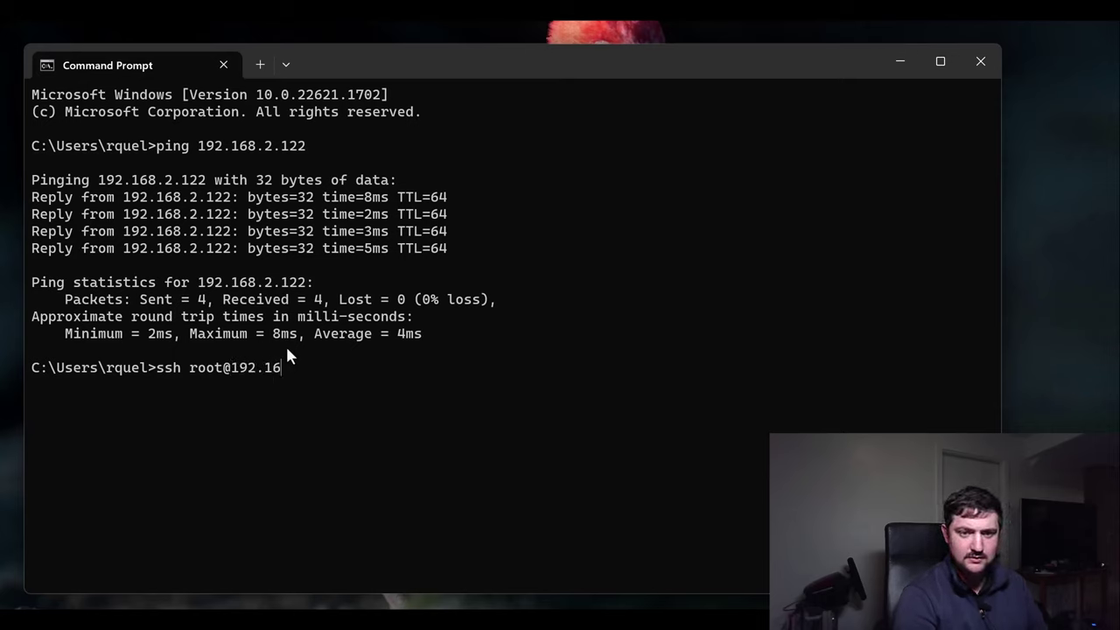
pyautogui.write('8.2.1')
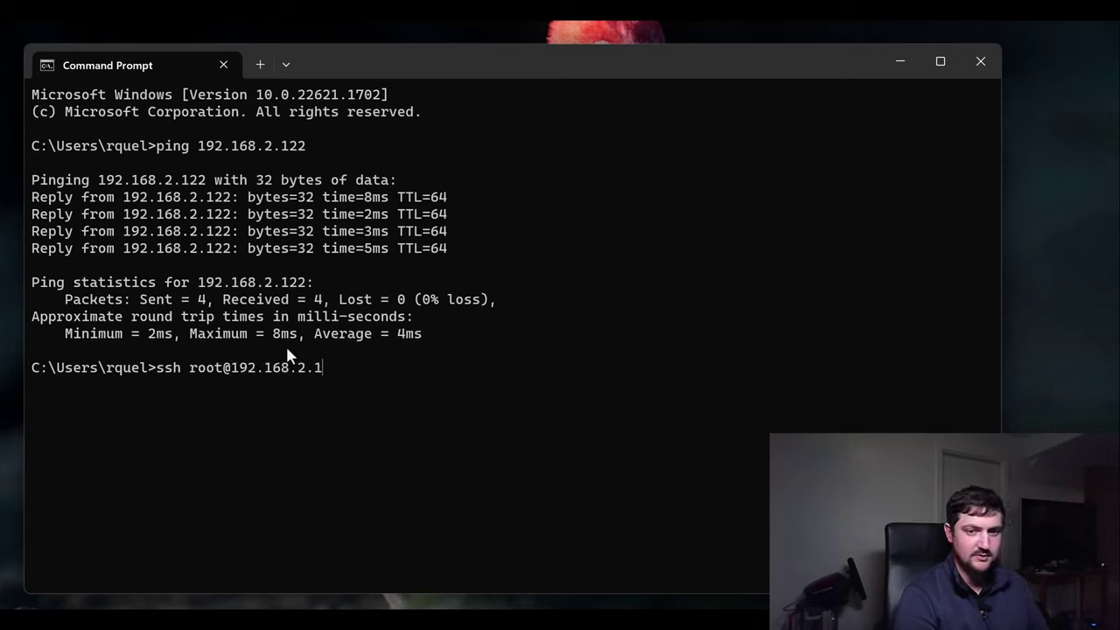
pyautogui.write('22')
pyautogui.press('Return')
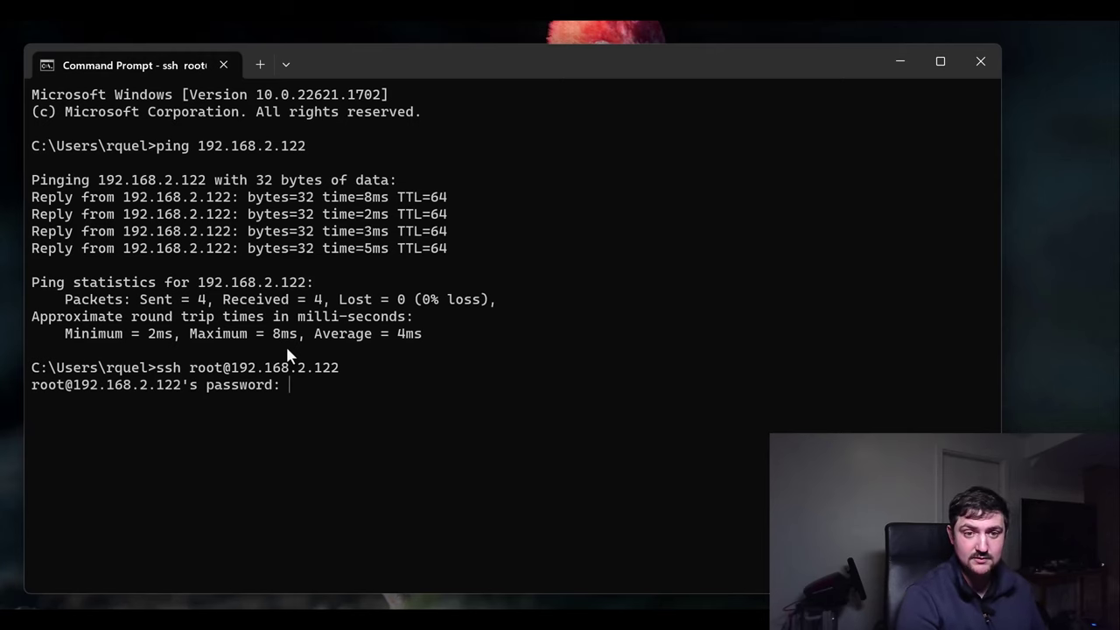
# Log into the goggles, run ls and pwd, then list the hdz recordings in /mnt/extsd/movies.
pyautogui.press('Return')
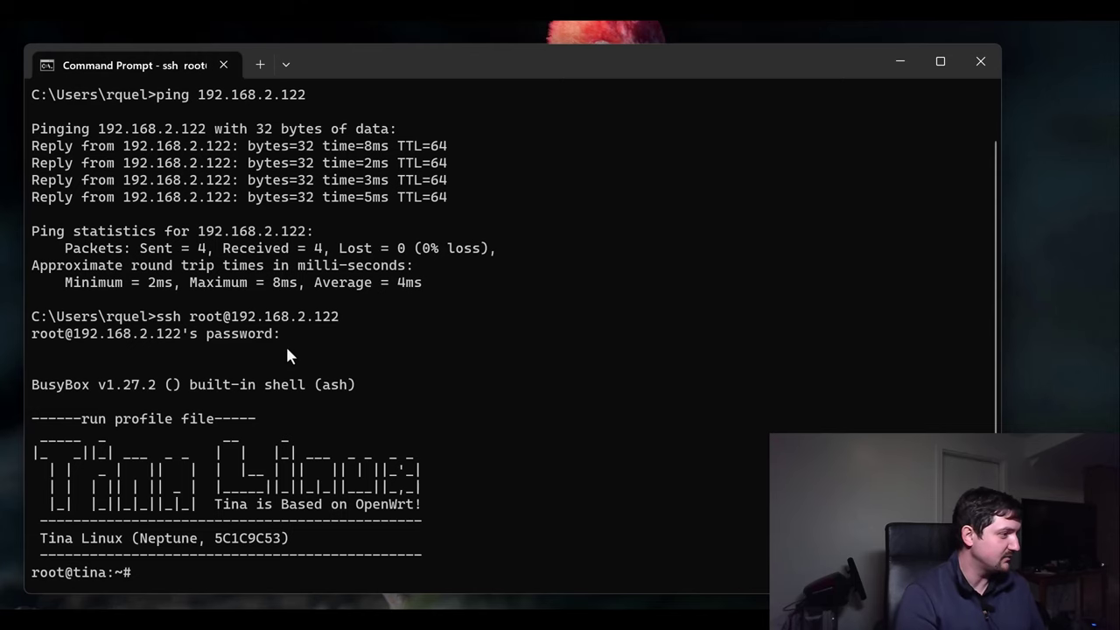
pyautogui.write('ls')
pyautogui.press('Return')
pyautogui.write('pwd')
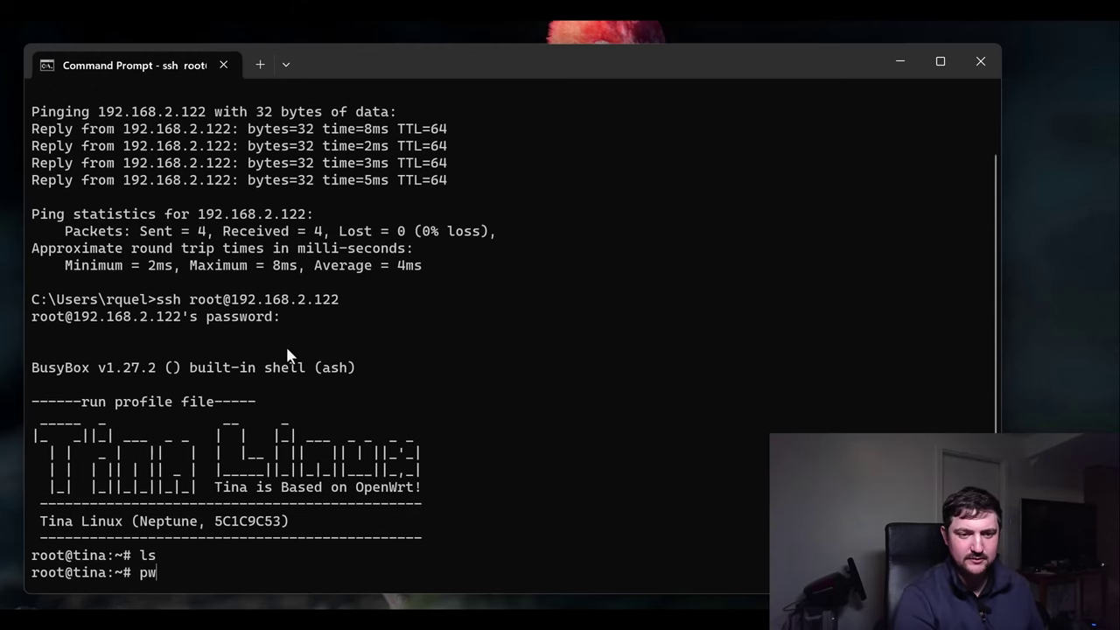
pyautogui.press('Return')
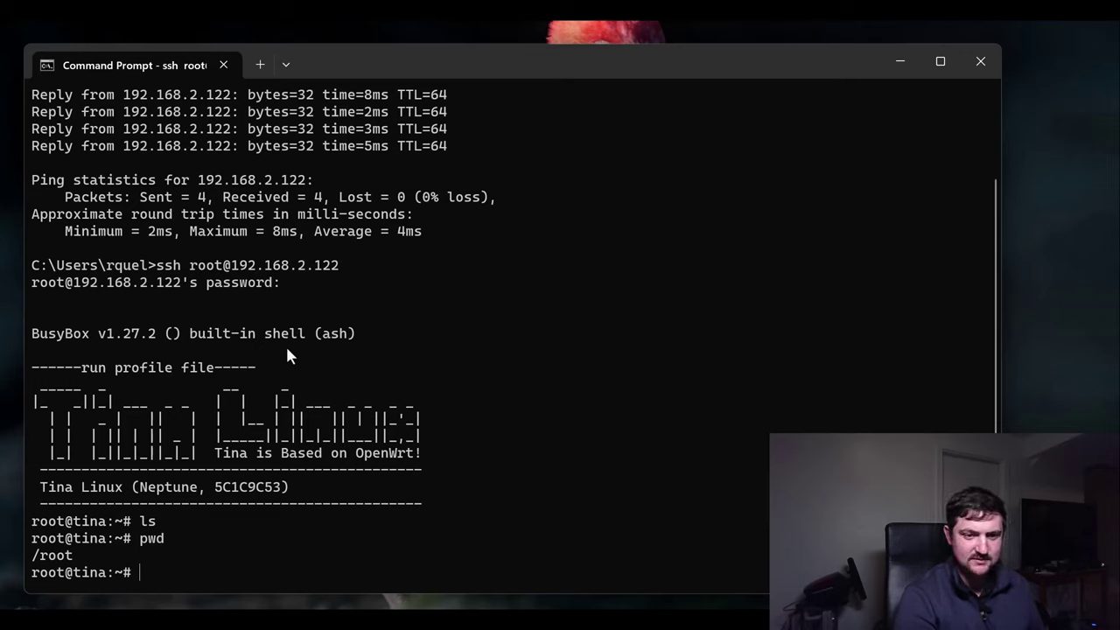
pyautogui.write('ls')
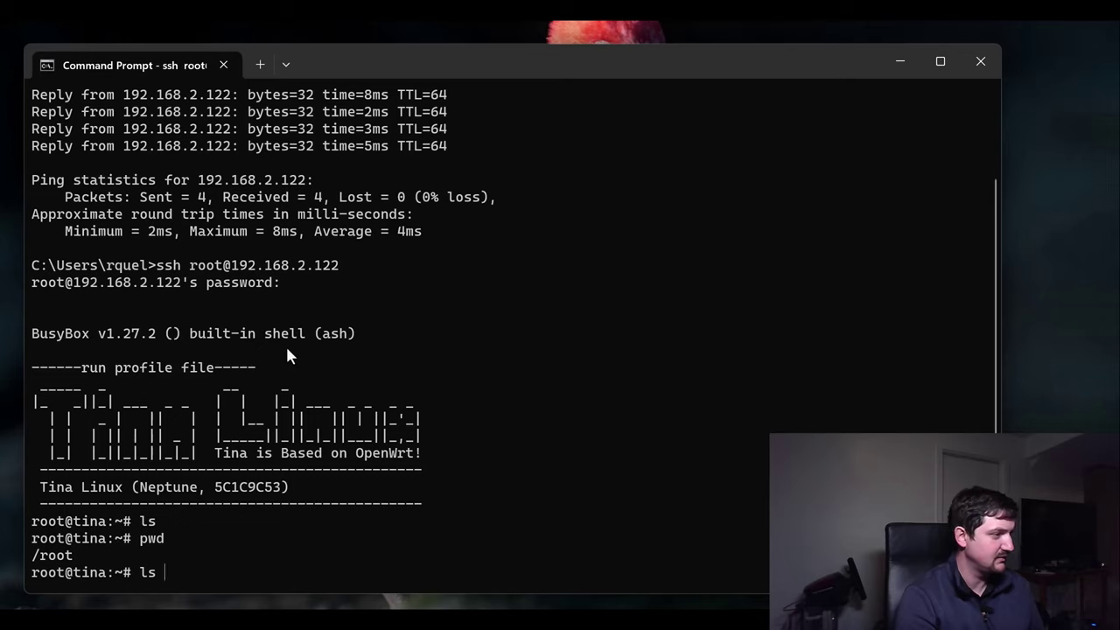
pyautogui.write(' /mnt/')
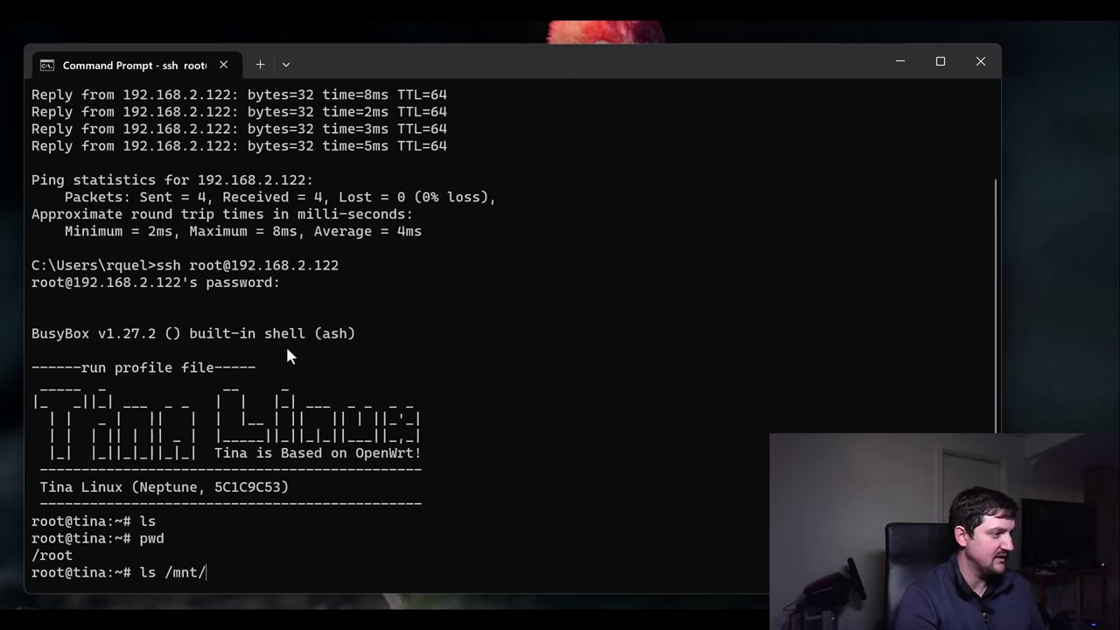
pyautogui.write('ex')
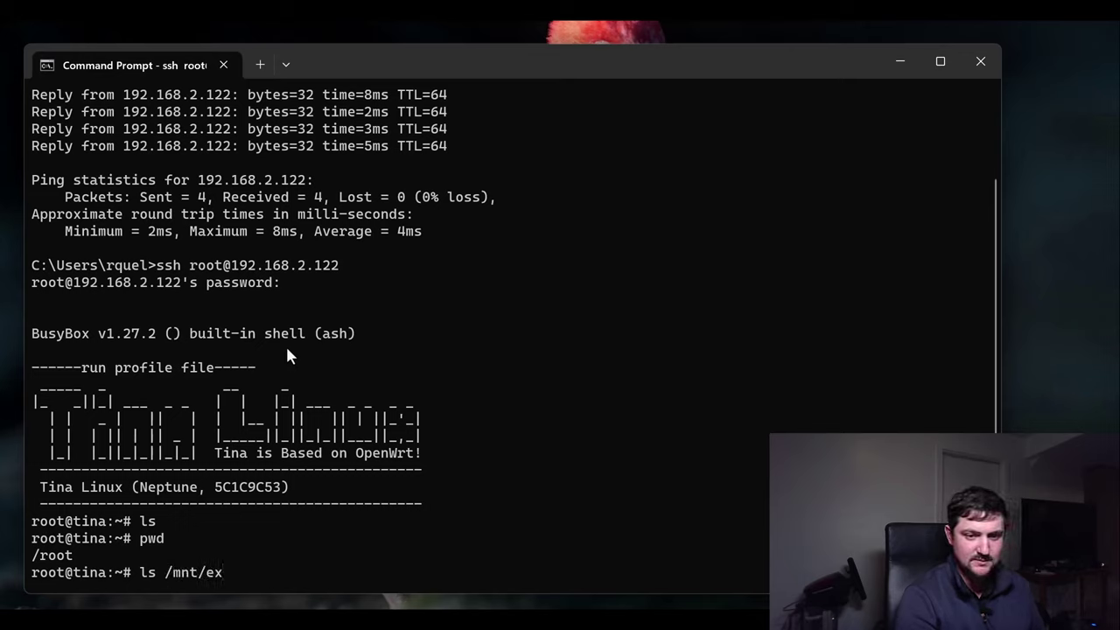
pyautogui.write('tsd/mov')
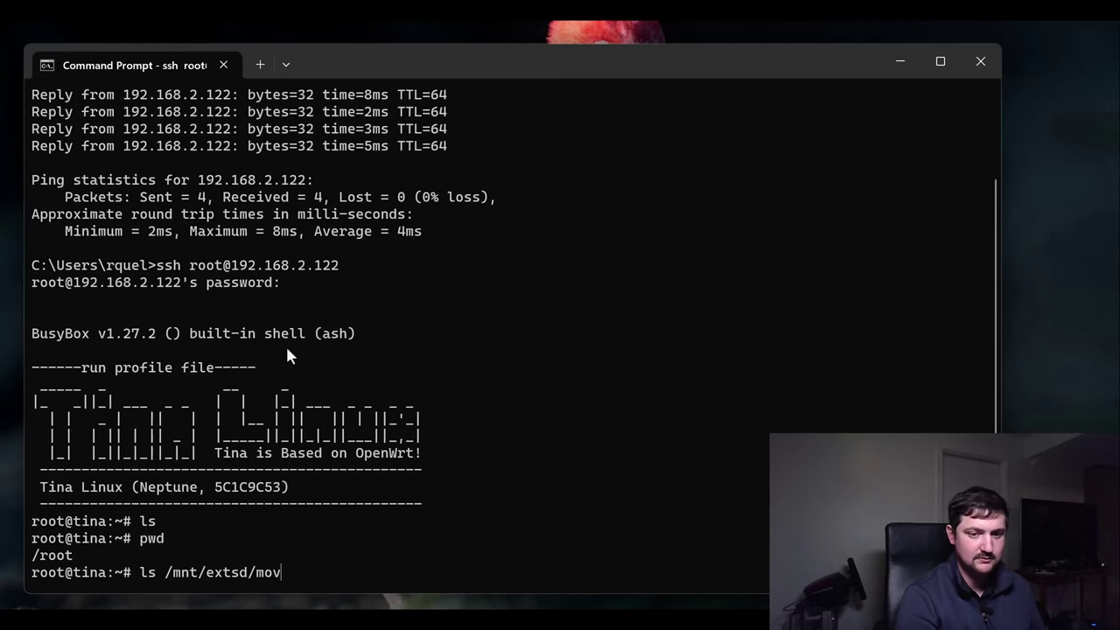
pyautogui.write('ies')
pyautogui.press('Return')
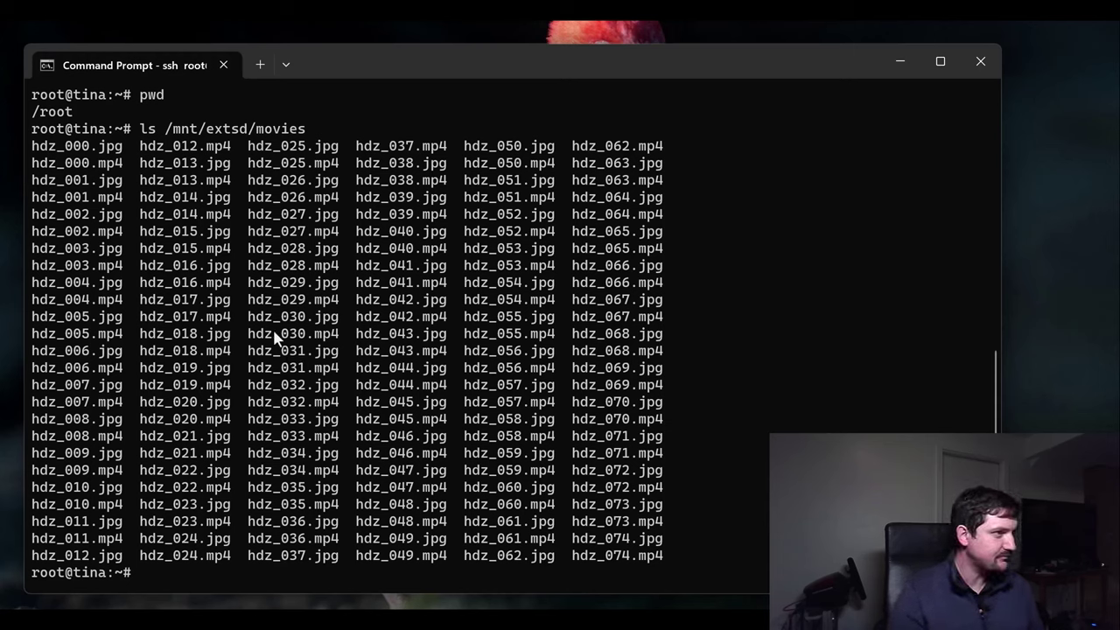
pyautogui.click(260, 64)
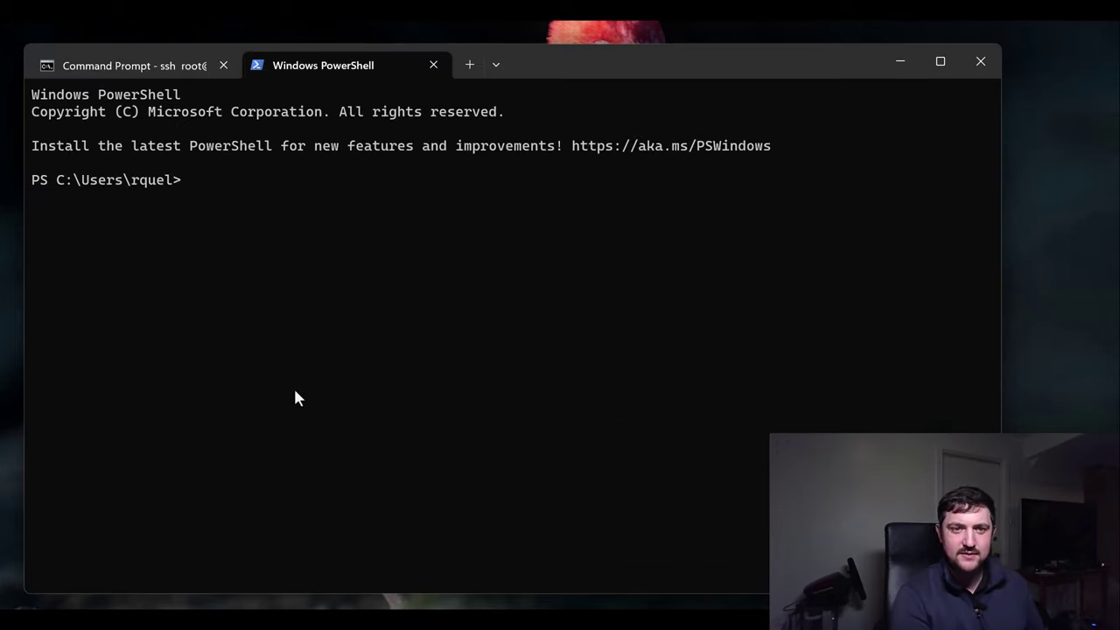
pyautogui.write('scp')
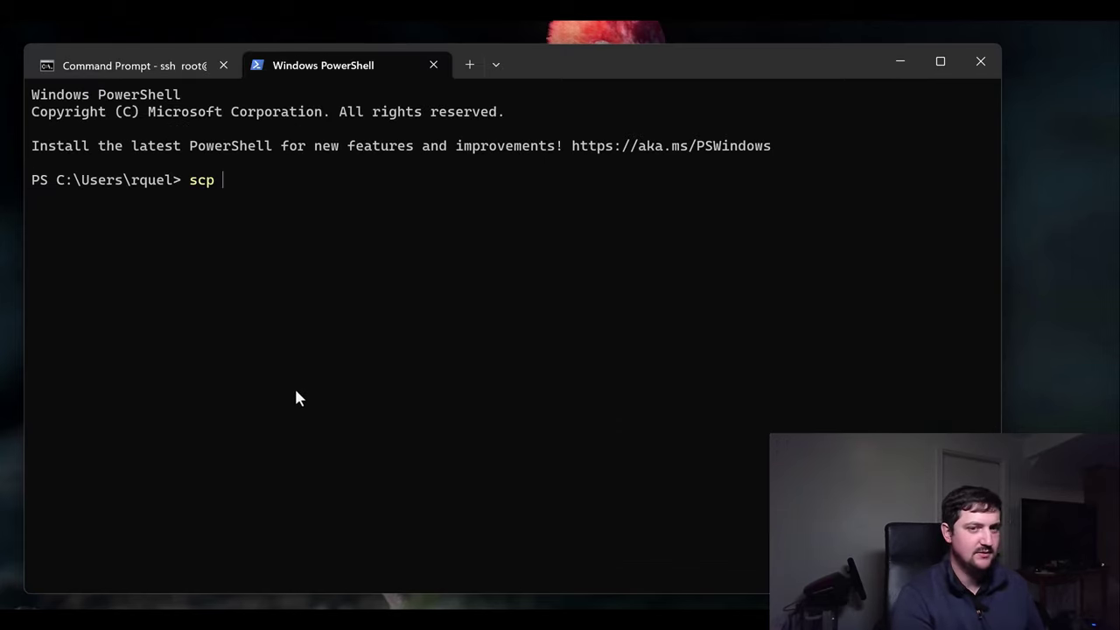
pyautogui.write(' root@')
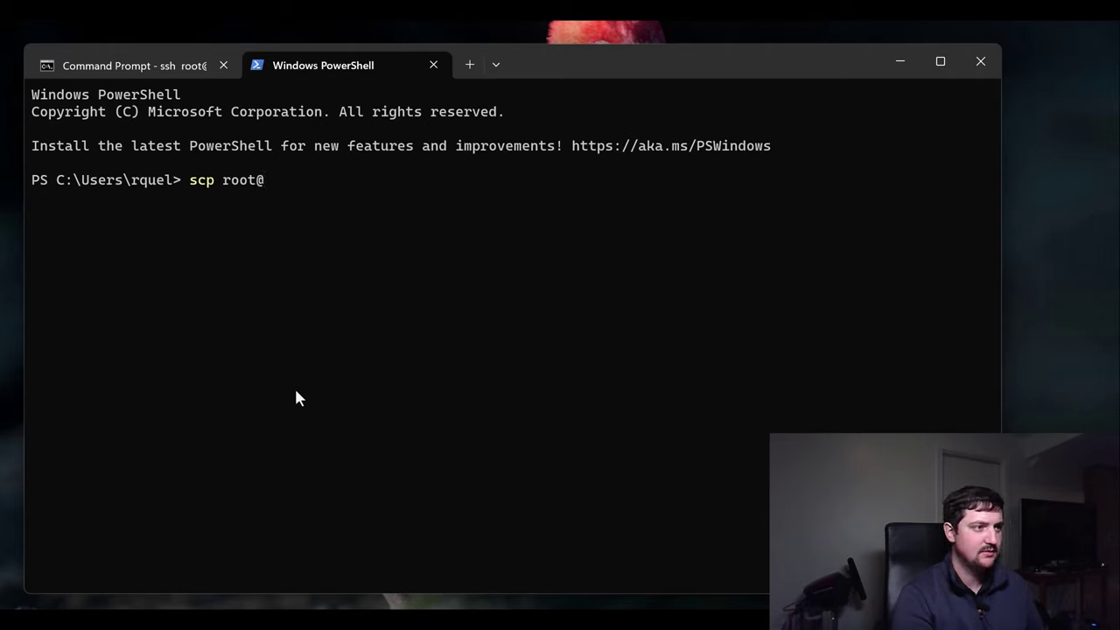
pyautogui.write('192.1')
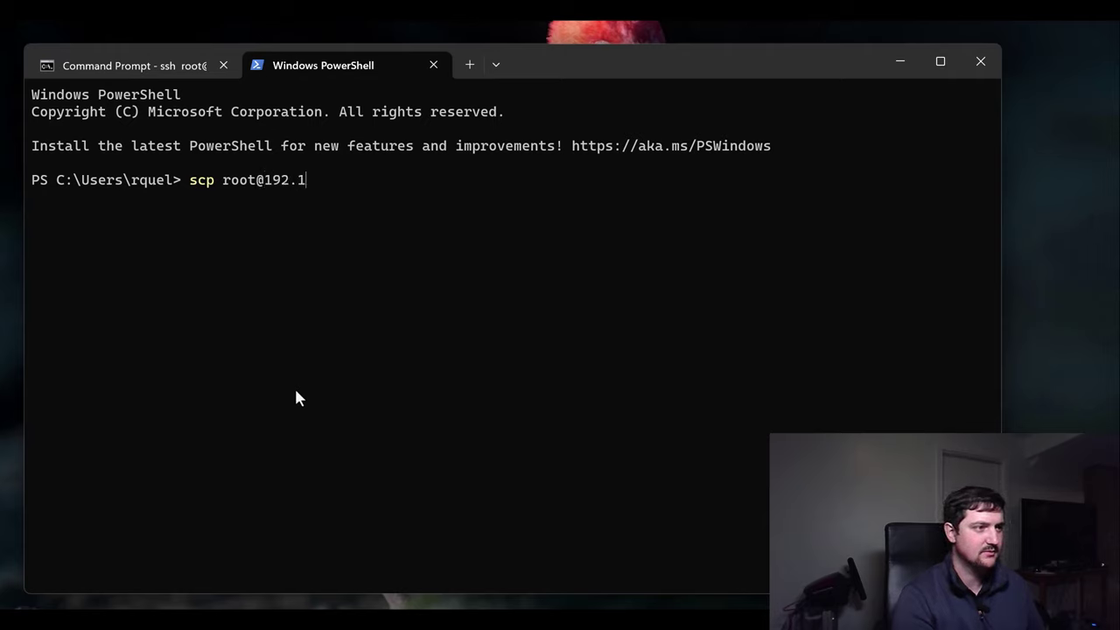
pyautogui.write('68.2.12')
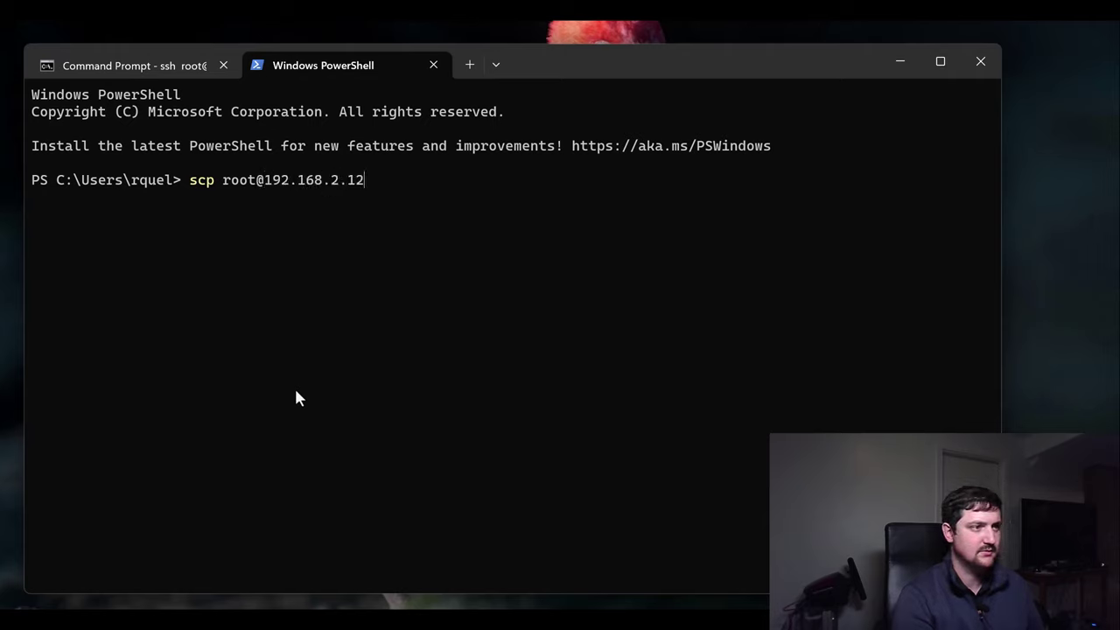
pyautogui.write('2:/mnt/e')
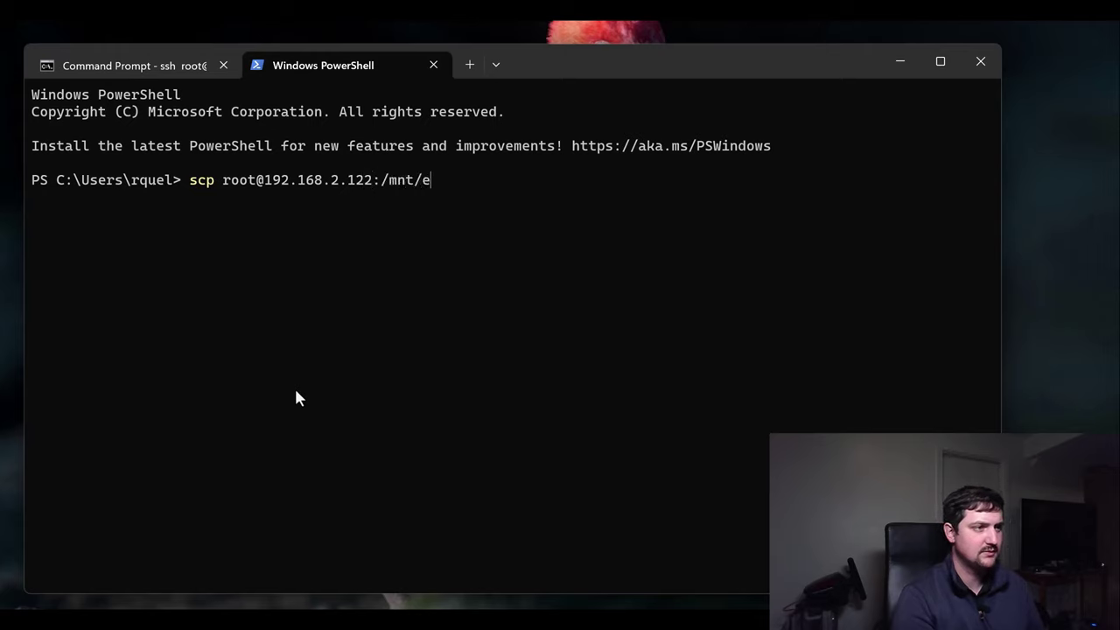
pyautogui.write('xtsd/m')
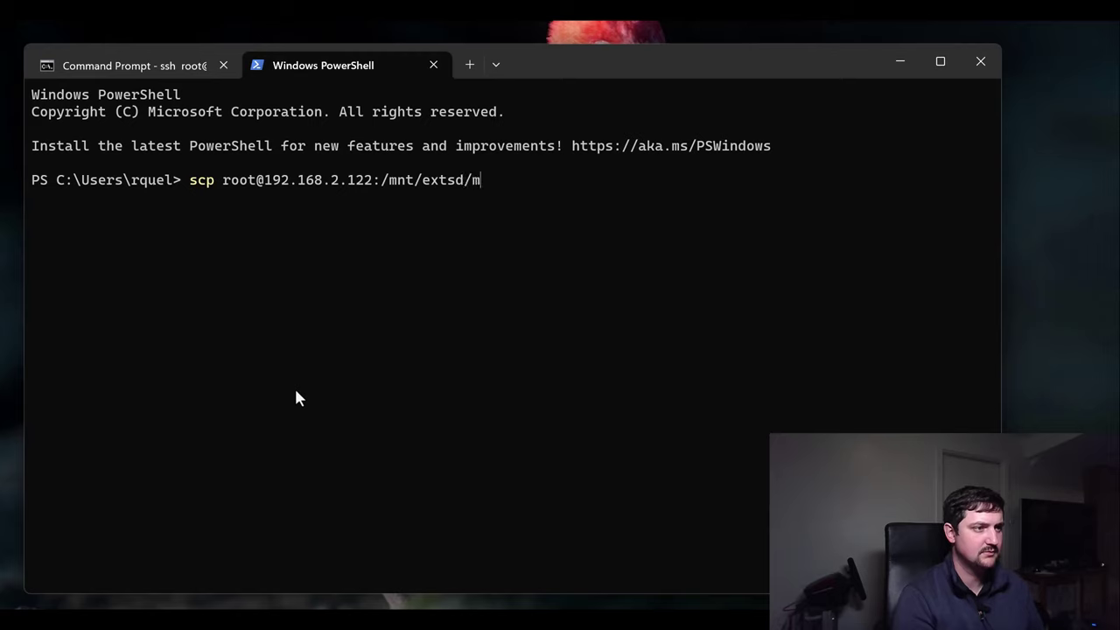
pyautogui.write('ovies/hdz')
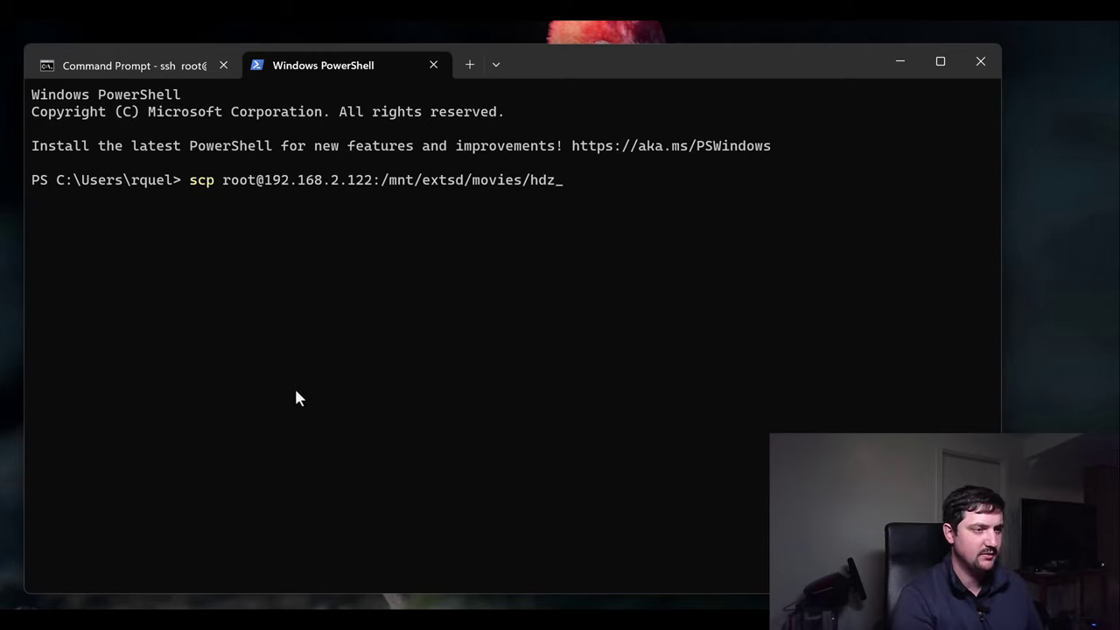
pyautogui.write('_001.ts')
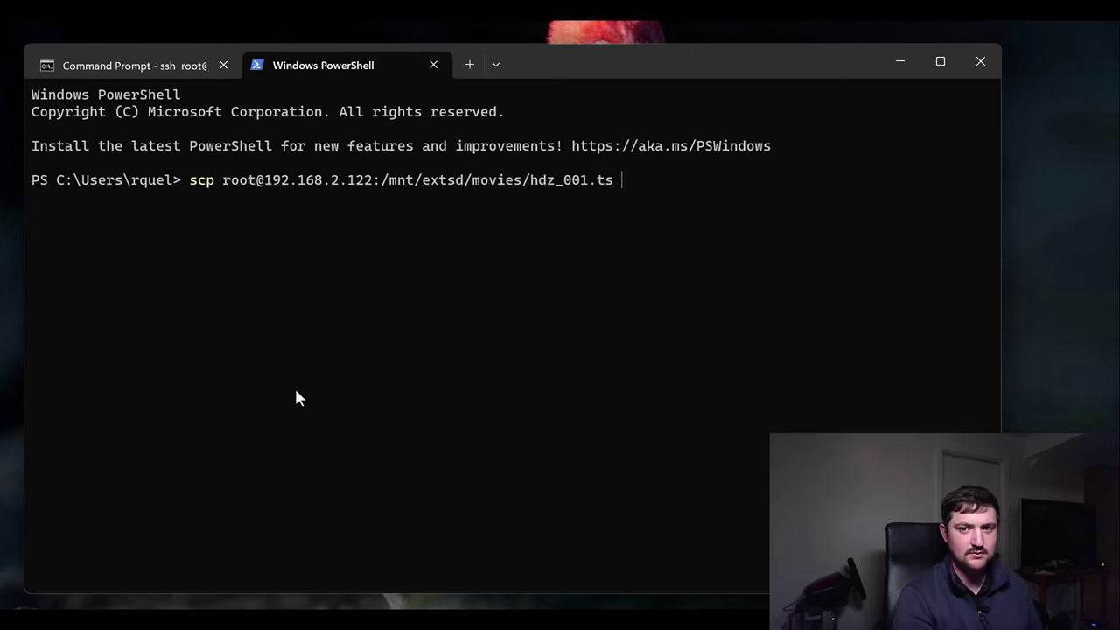
pyautogui.write(' ./')
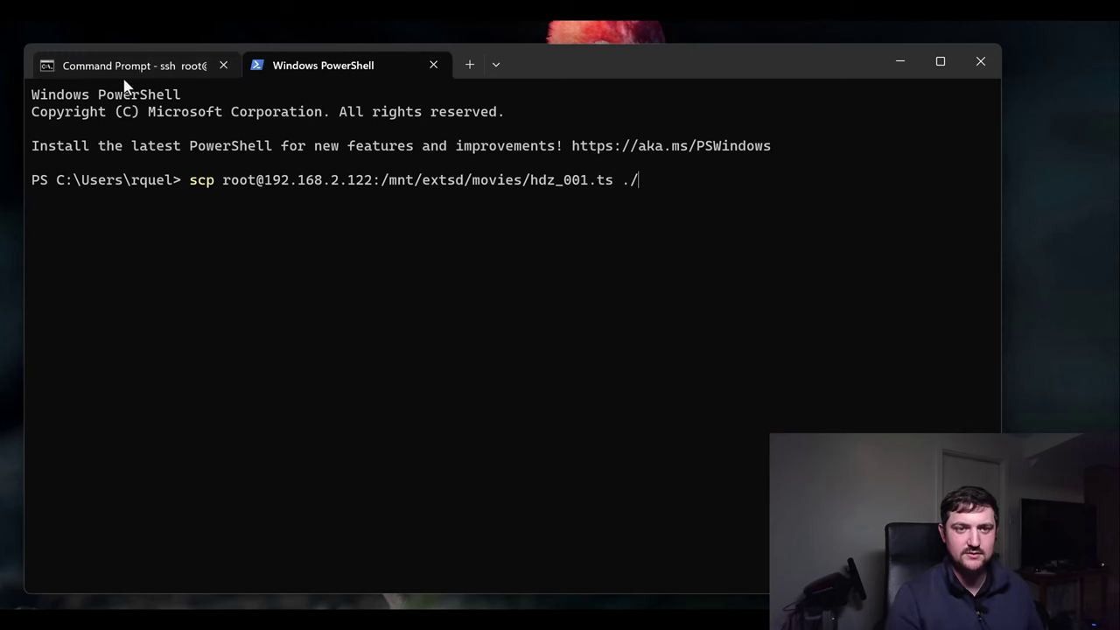
# After rechecking the goggles' listing, change the file to hdz_001.mp4 and run scp with the root password.
pyautogui.click(125, 70)
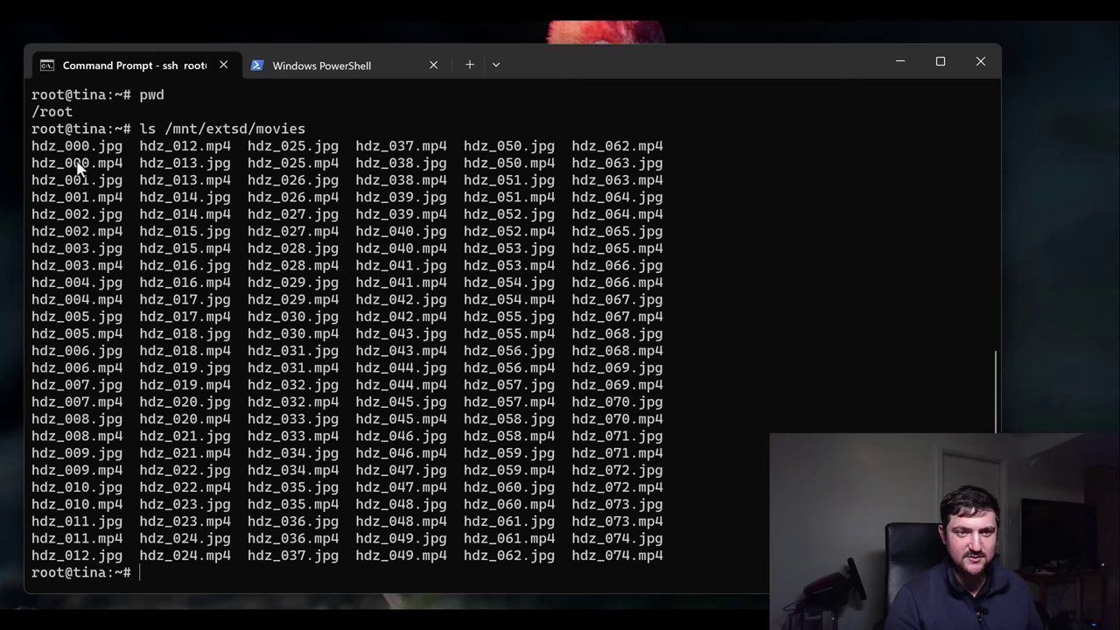
pyautogui.click(331, 74)
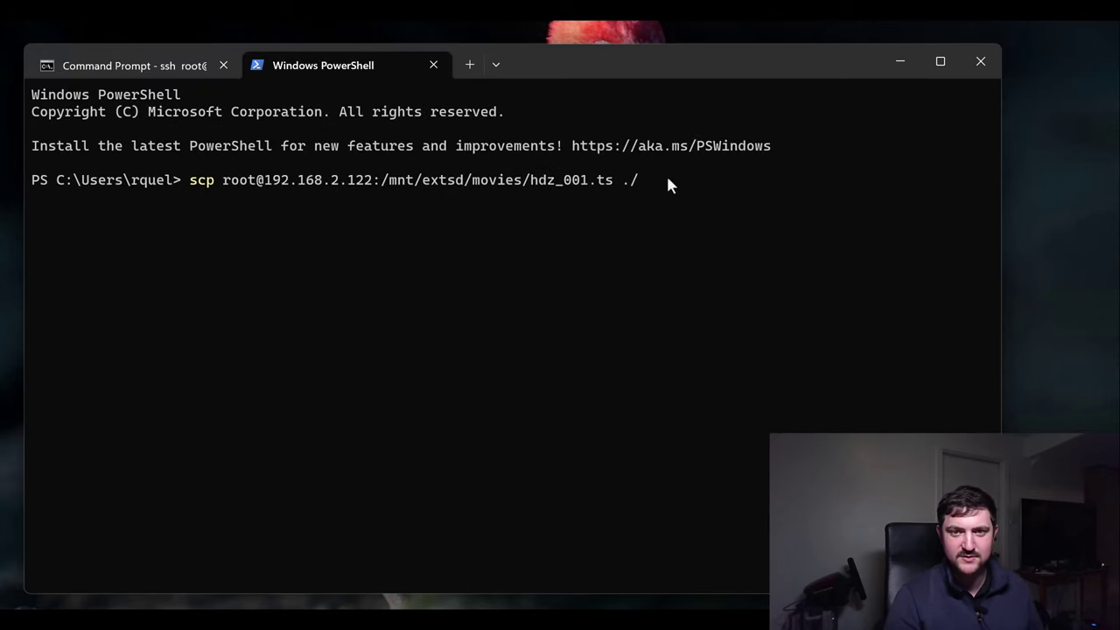
pyautogui.click(166, 67)
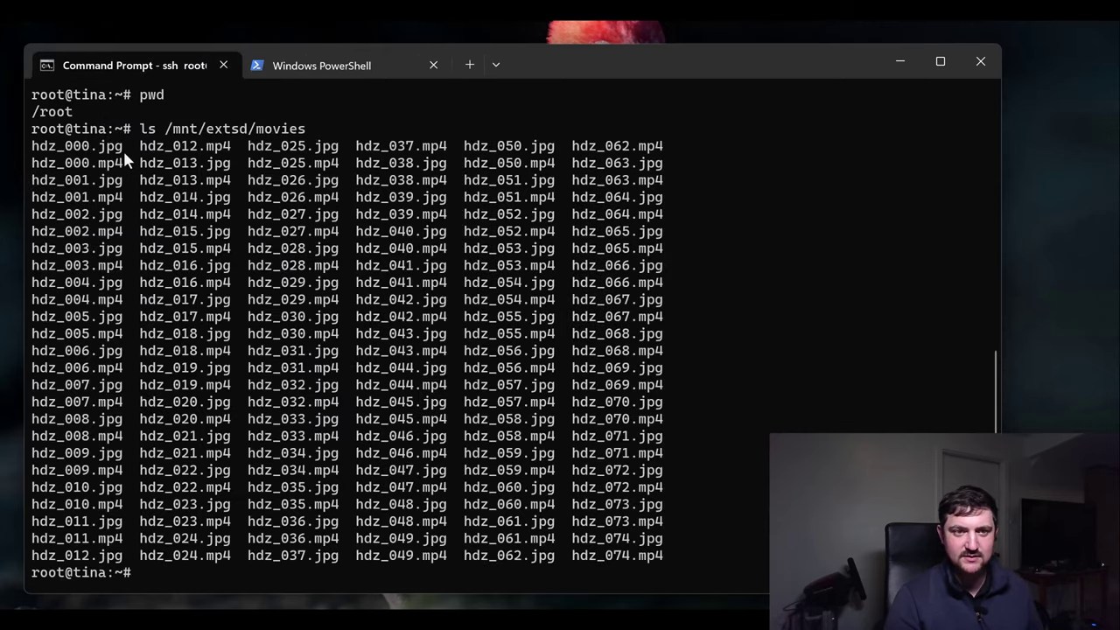
pyautogui.click(302, 74)
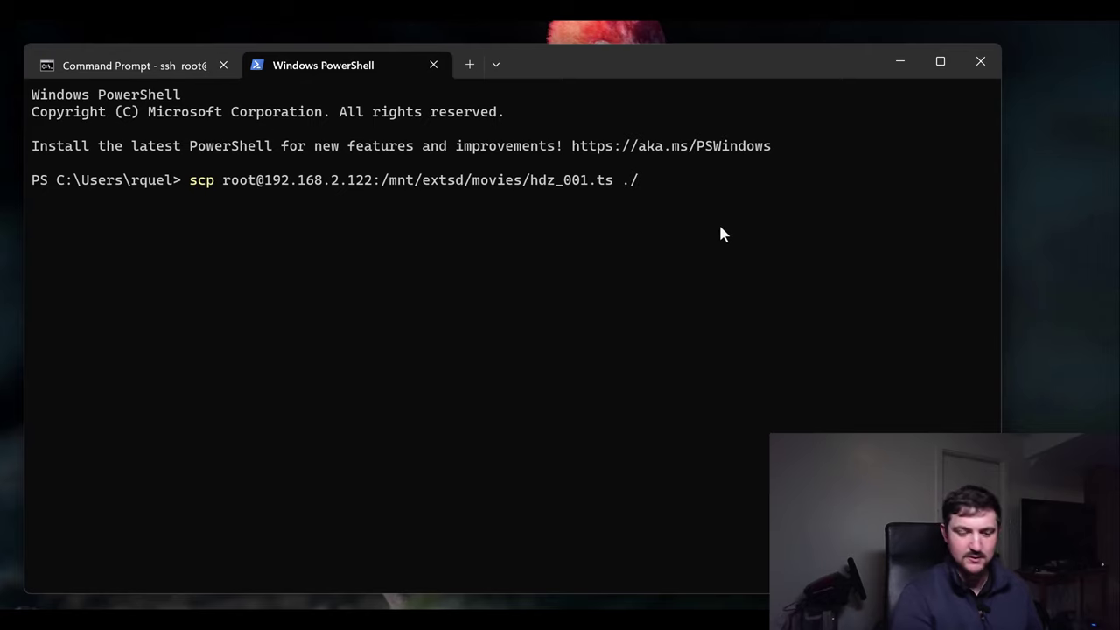
pyautogui.press('BackSpace')
pyautogui.press('BackSpace')
pyautogui.press('BackSpace')
pyautogui.press('BackSpace')
pyautogui.press('BackSpace')
pyautogui.write('mp4 ./')
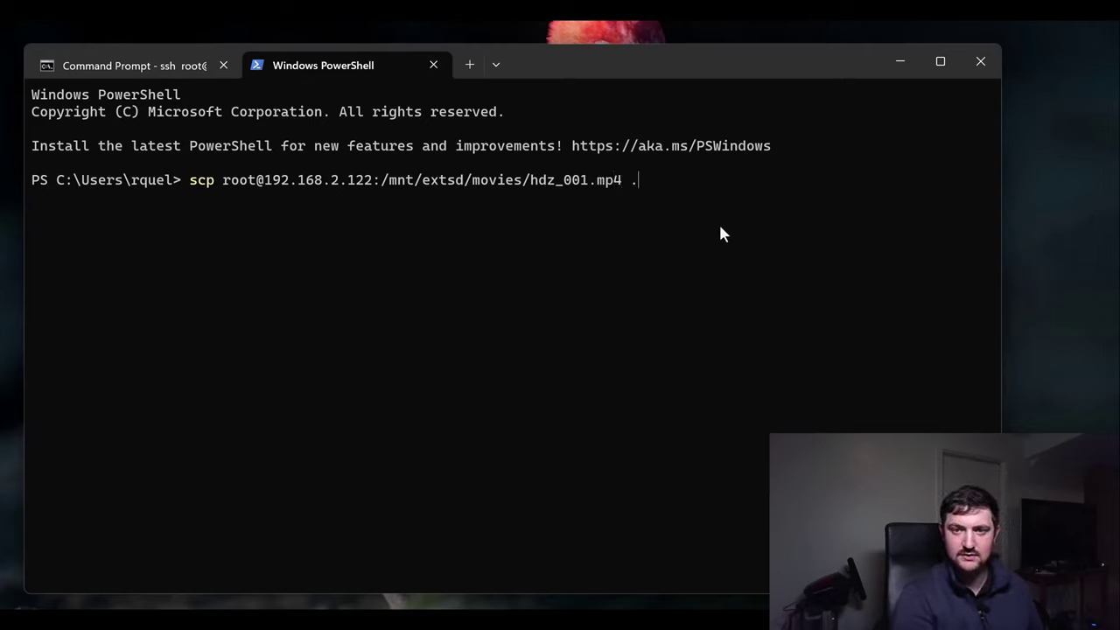
pyautogui.press('Return')
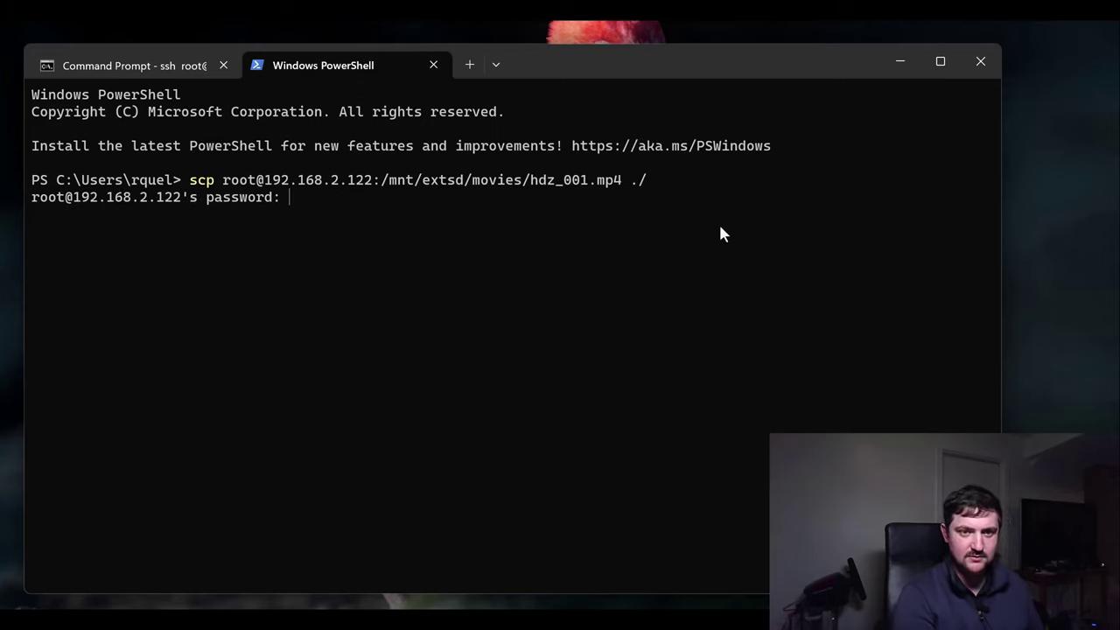
pyautogui.press('Return')
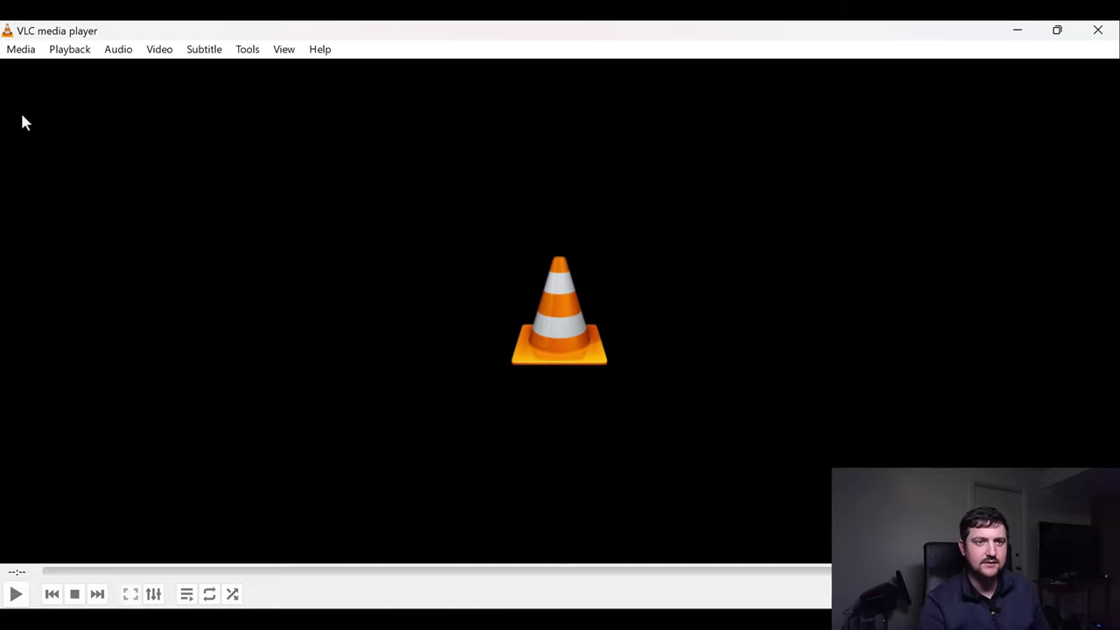
# Open a VLC network stream with the saved address rtsp://192.168.2.122:8554/hdzero.
pyautogui.click(24, 52)
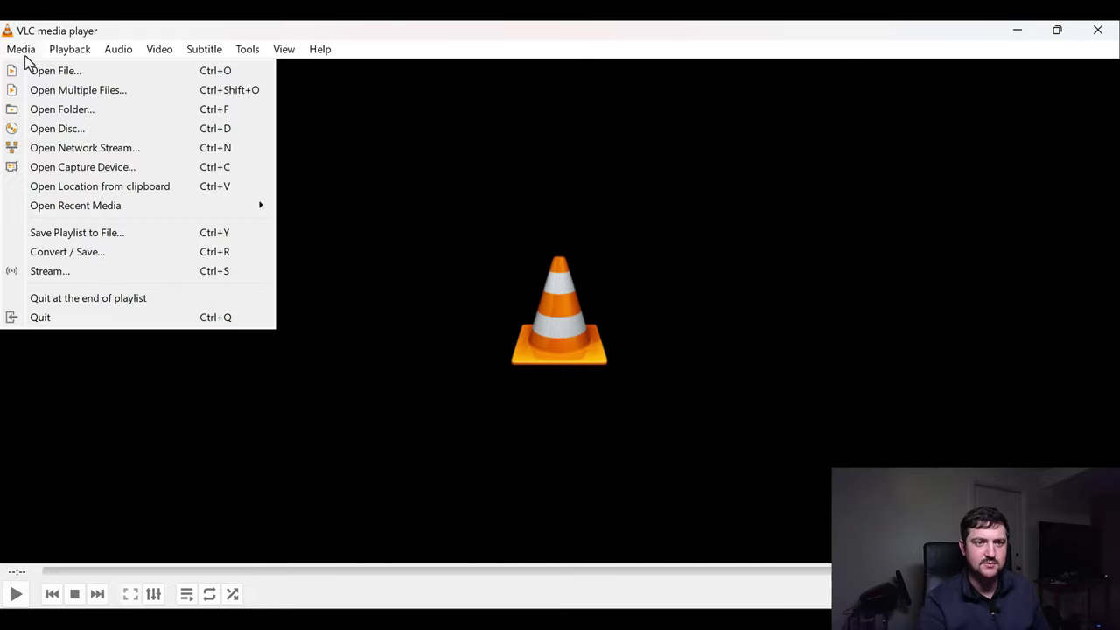
pyautogui.click(120, 150)
pyautogui.click(324, 146)
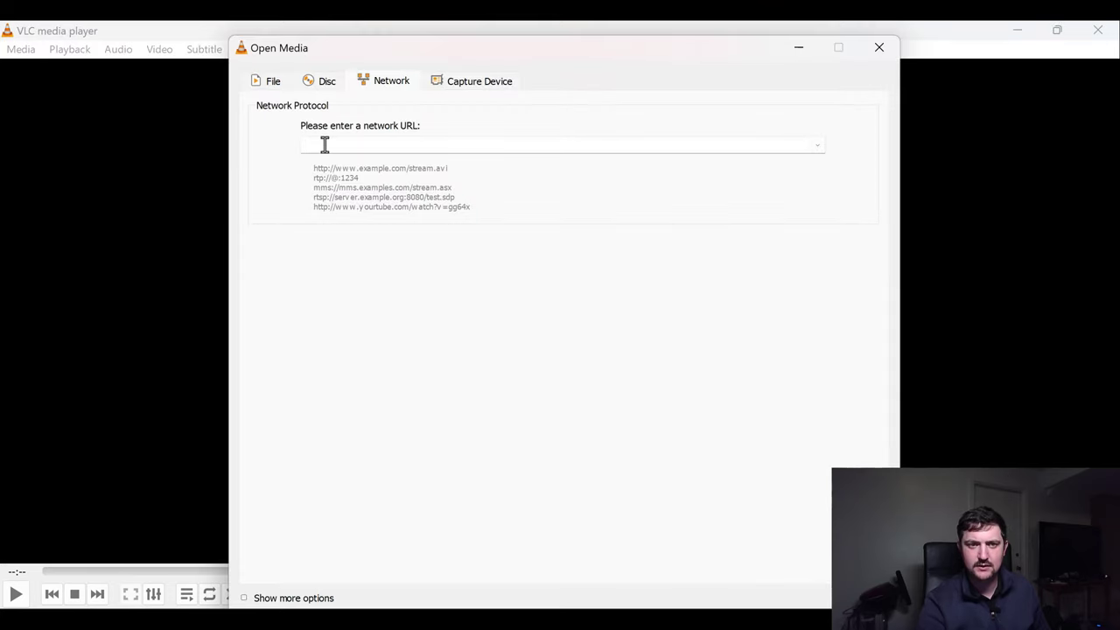
pyautogui.click(819, 146)
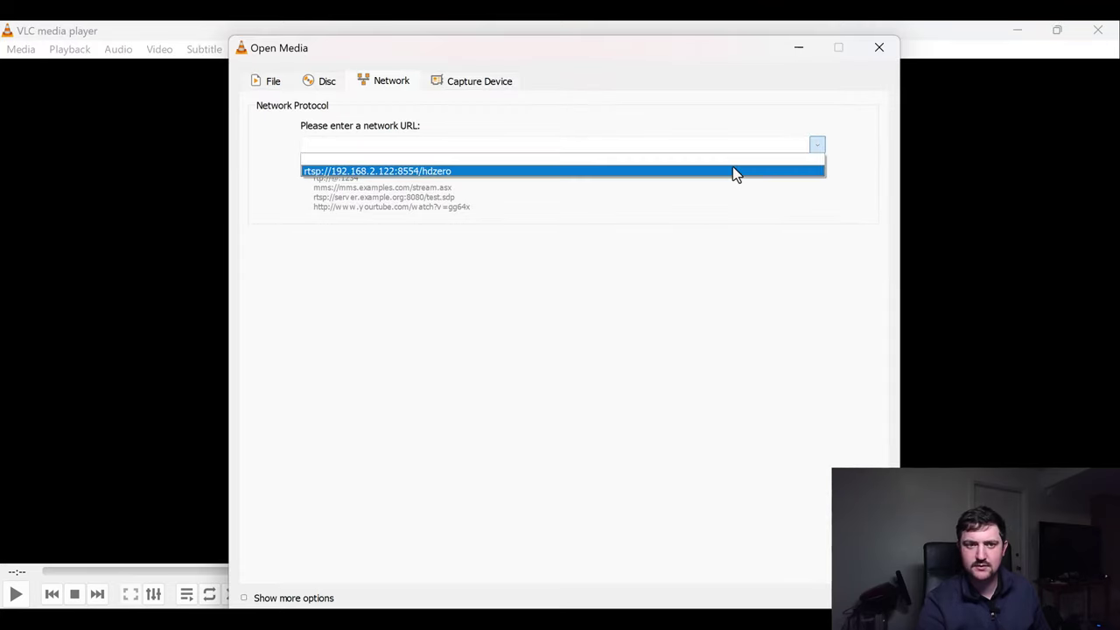
pyautogui.click(732, 166)
pyautogui.moveTo(334, 143); pyautogui.dragTo(460, 145)
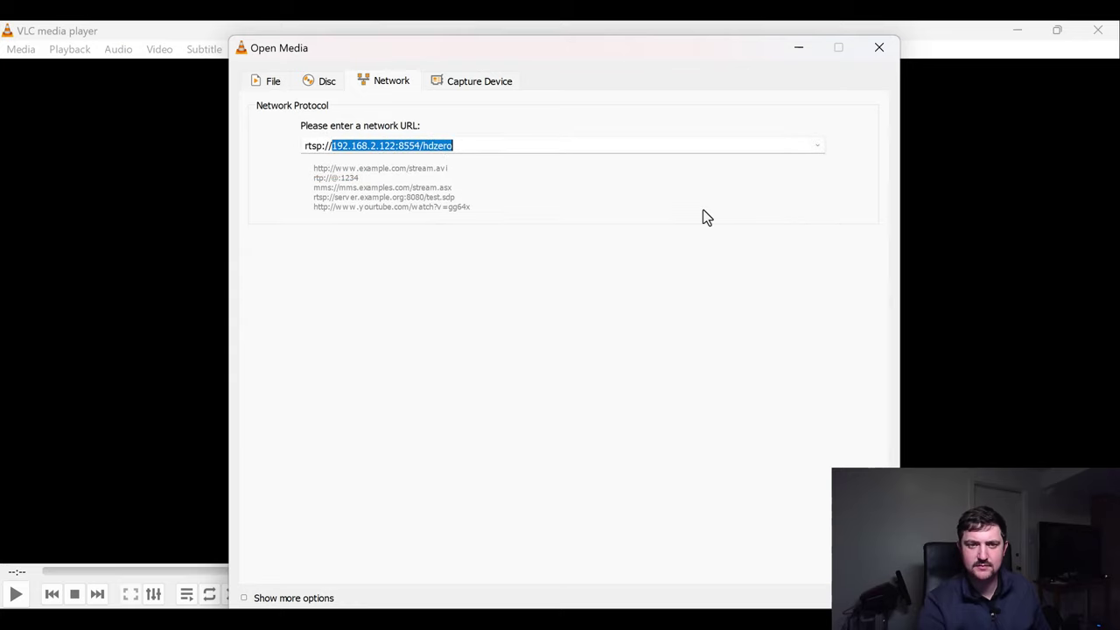
pyautogui.click(480, 145)
# Lower the stream's caching from 1000 ms to 100 ms and start playback.
pyautogui.click(248, 600)
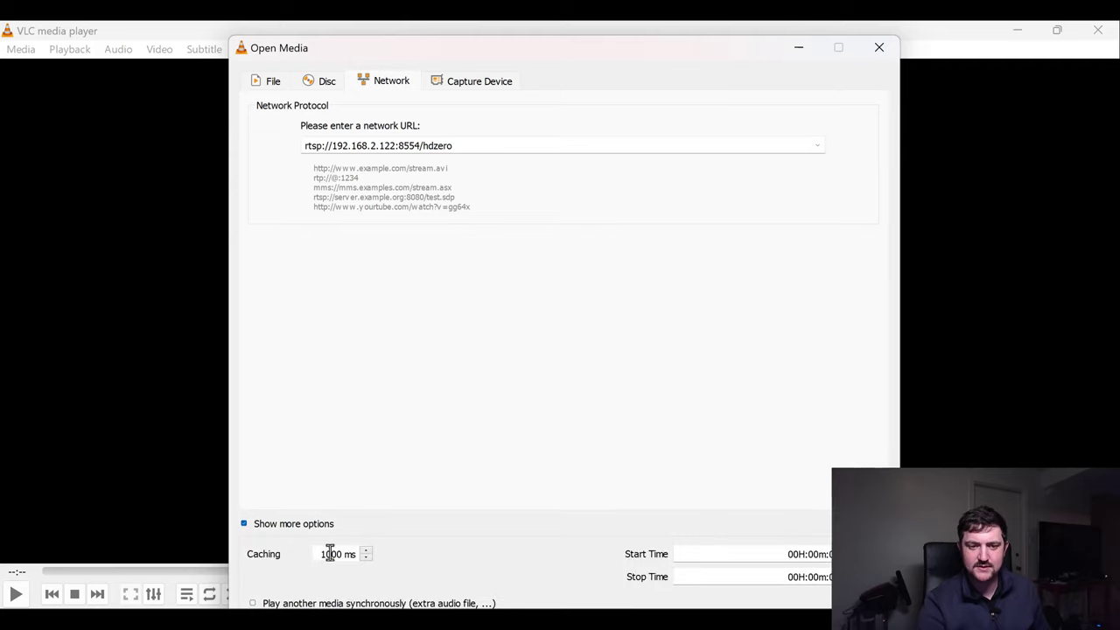
pyautogui.moveTo(320, 557); pyautogui.dragTo(343, 557)
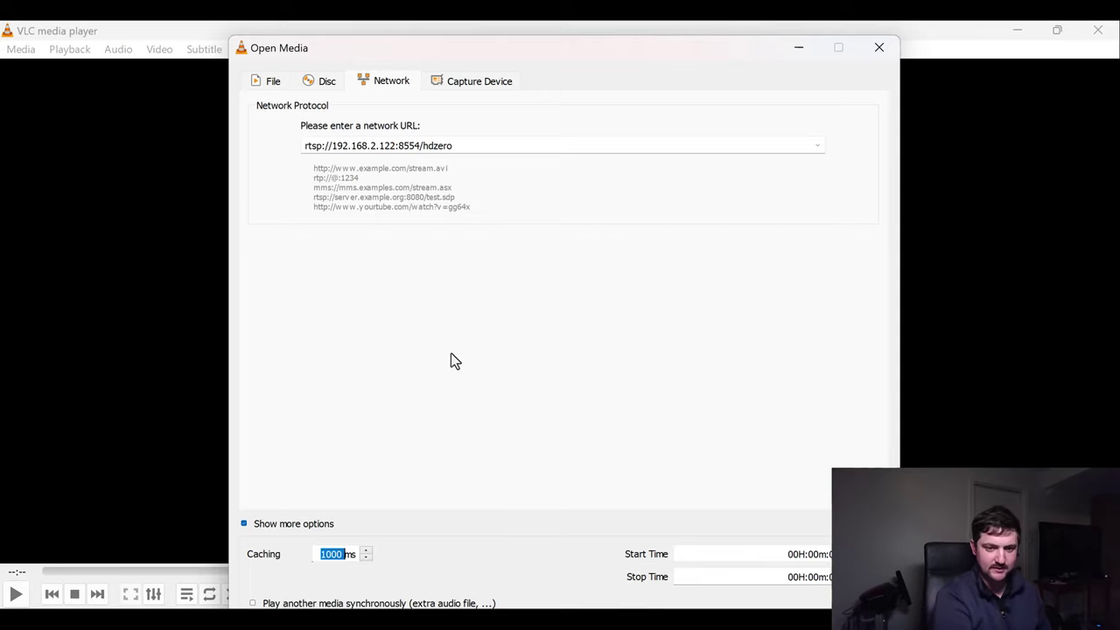
pyautogui.click(332, 555)
pyautogui.press('Delete')
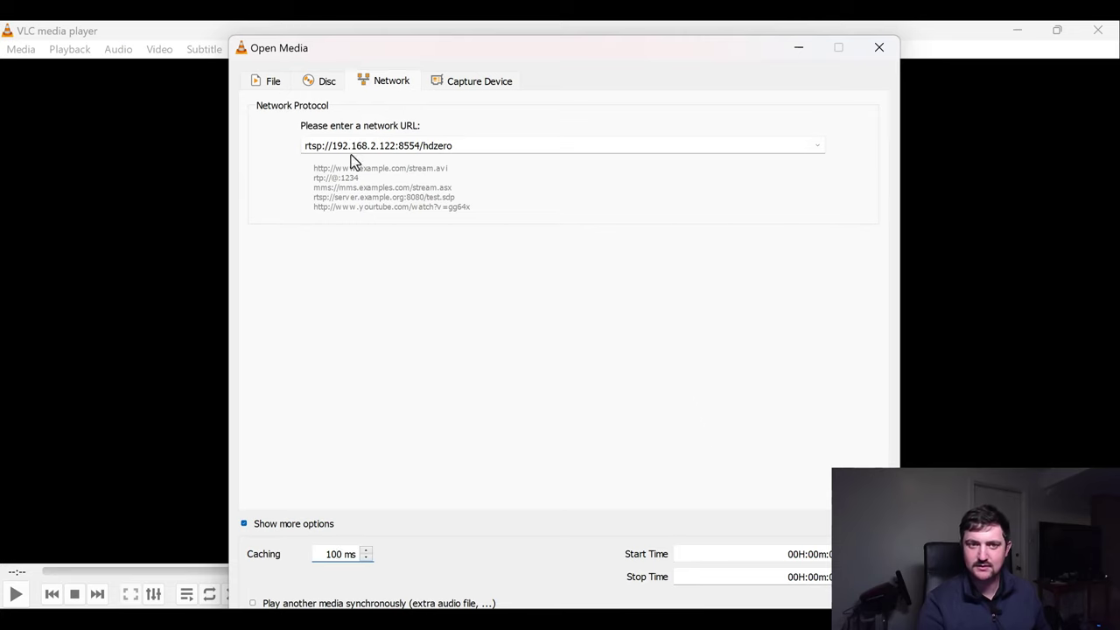
pyautogui.moveTo(263, 50); pyautogui.dragTo(266, 32)
pyautogui.click(247, 510)
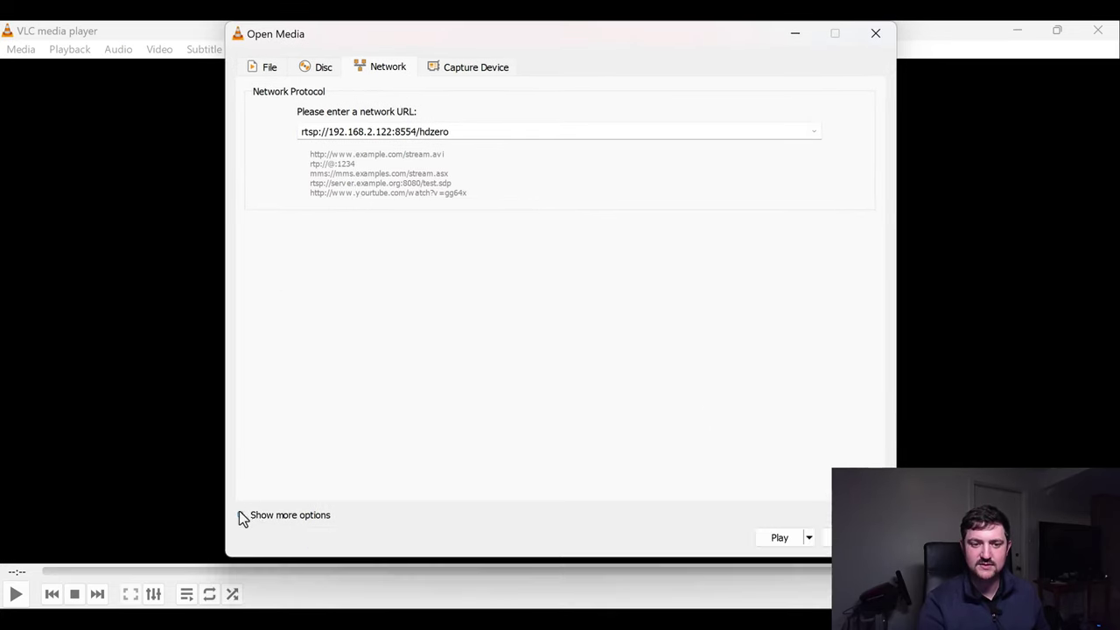
pyautogui.click(780, 538)
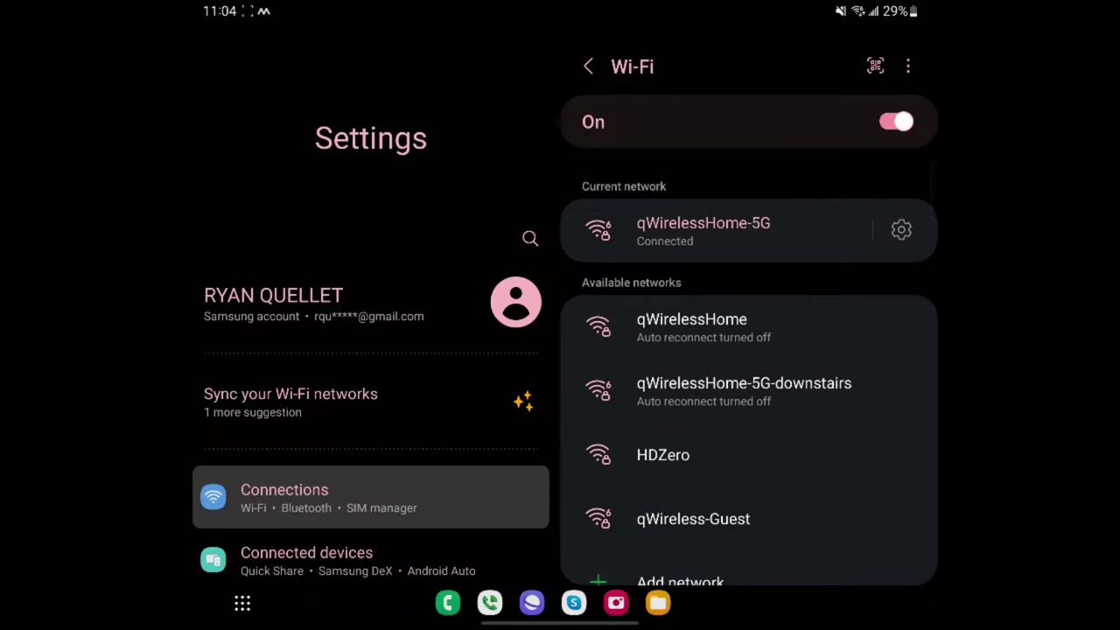
# Join the HDZero Wi-Fi network on the phone, entering the network password.
pyautogui.click(662, 455)
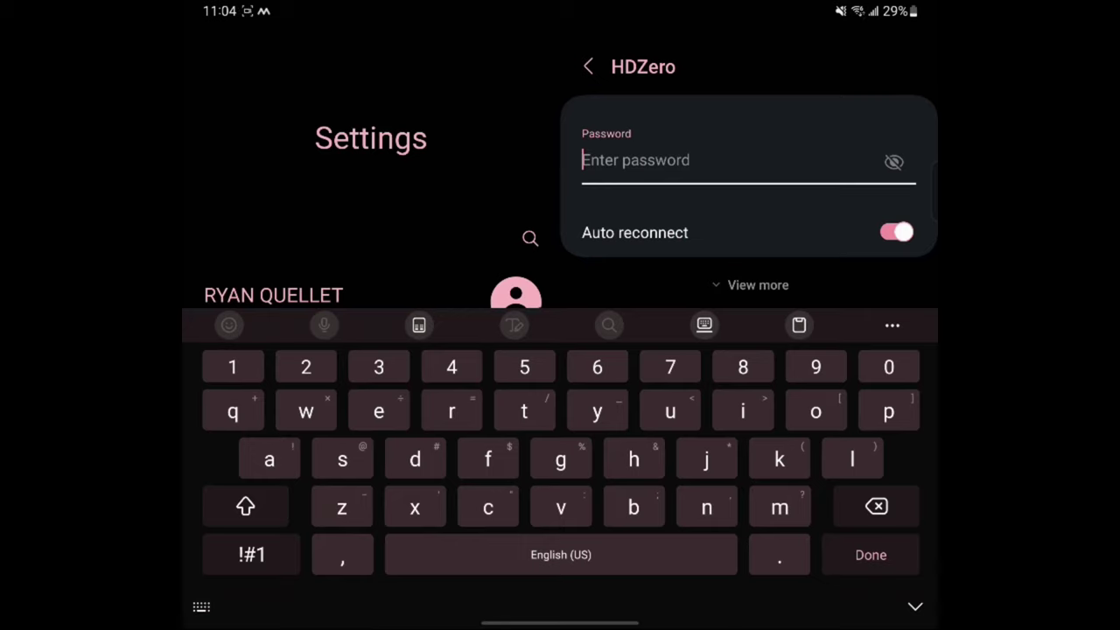
pyautogui.write('divi')
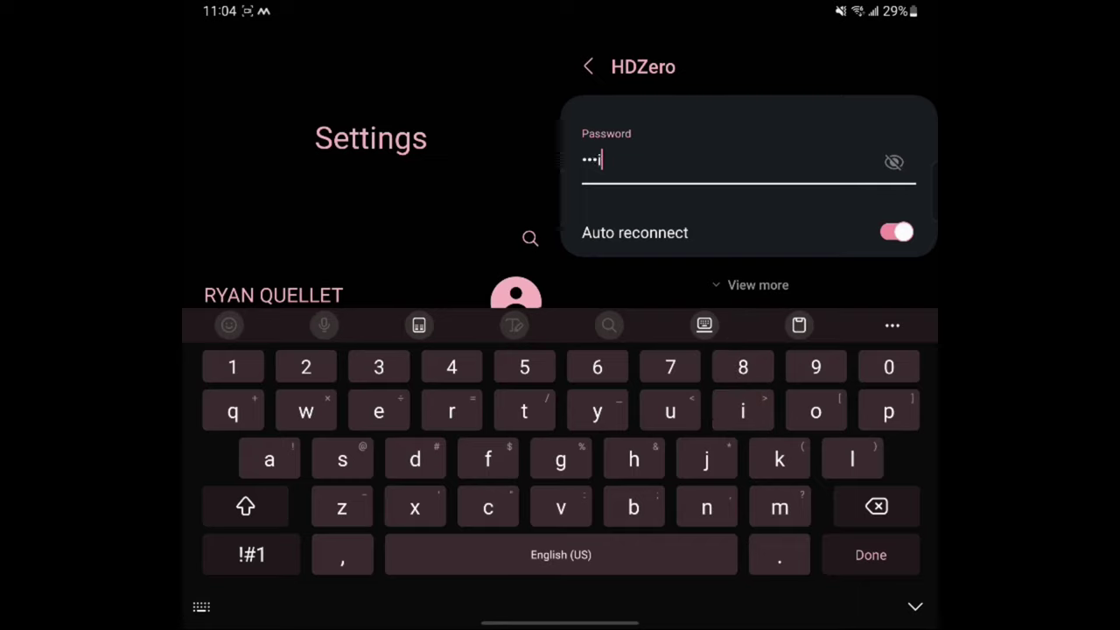
pyautogui.write('math')
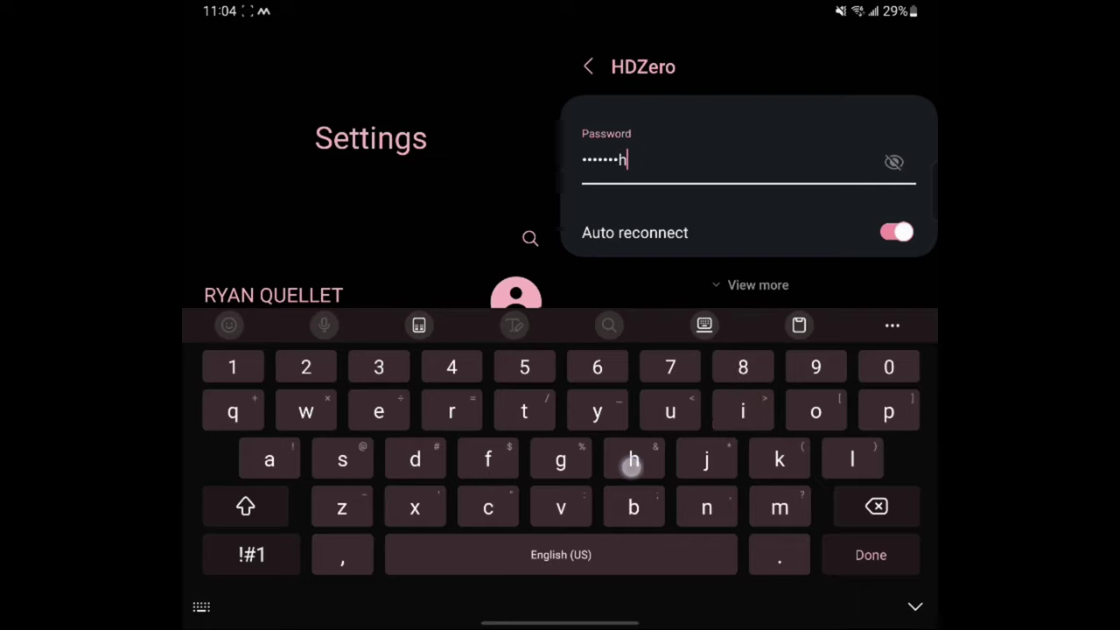
pyautogui.press('Return')
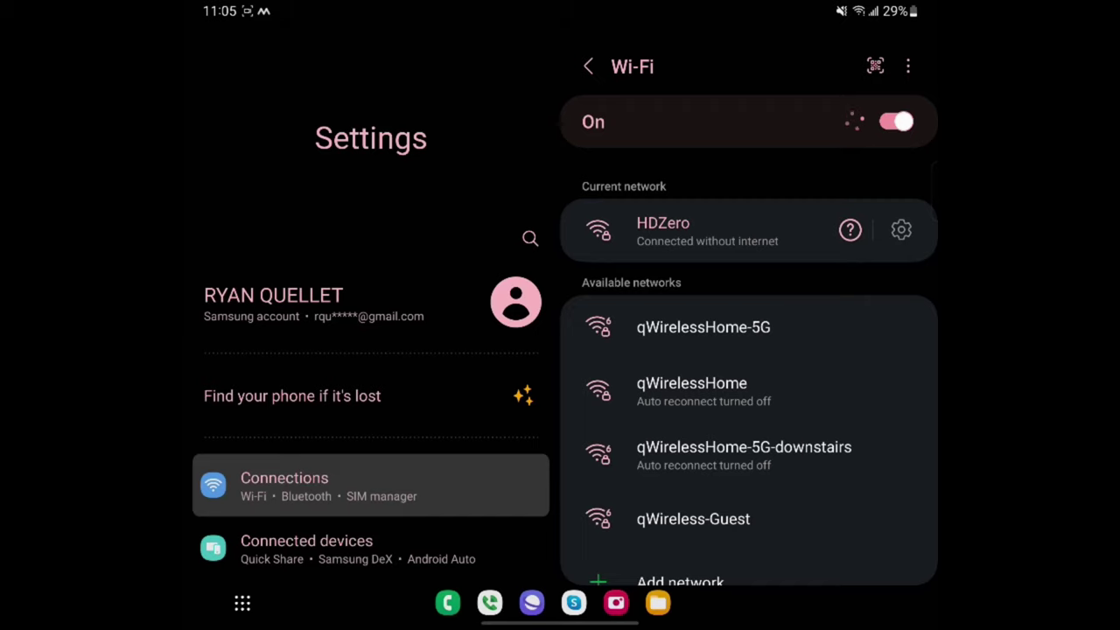
# Launch VLC from the quick-settings app search and start a new network stream.
pyautogui.moveTo(647, 10); pyautogui.dragTo(647, 306)
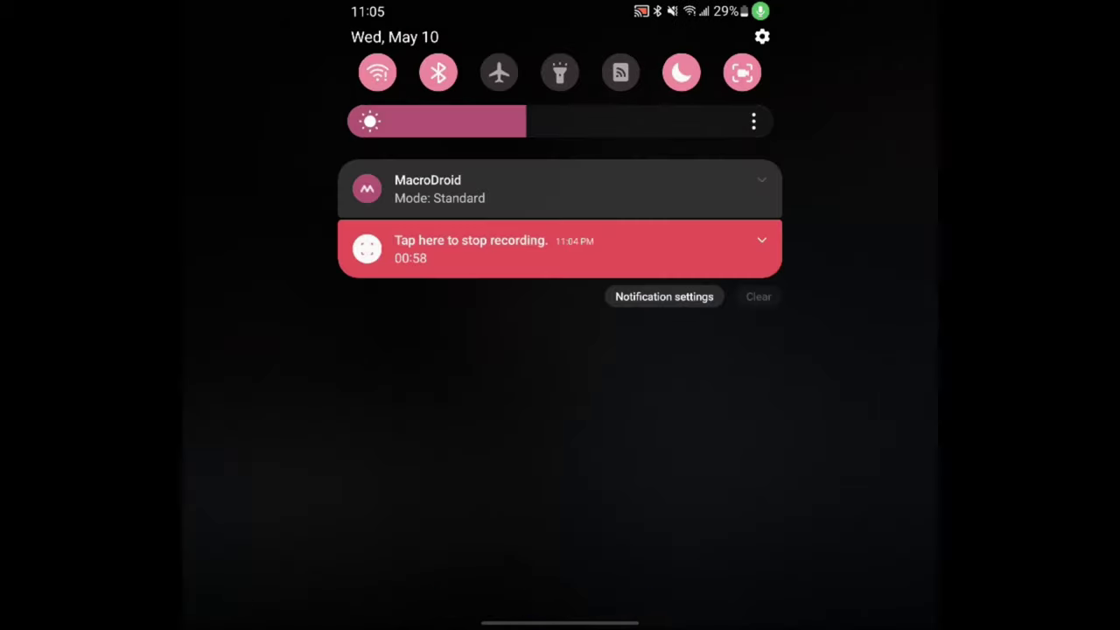
pyautogui.moveTo(642, 21); pyautogui.dragTo(643, 368)
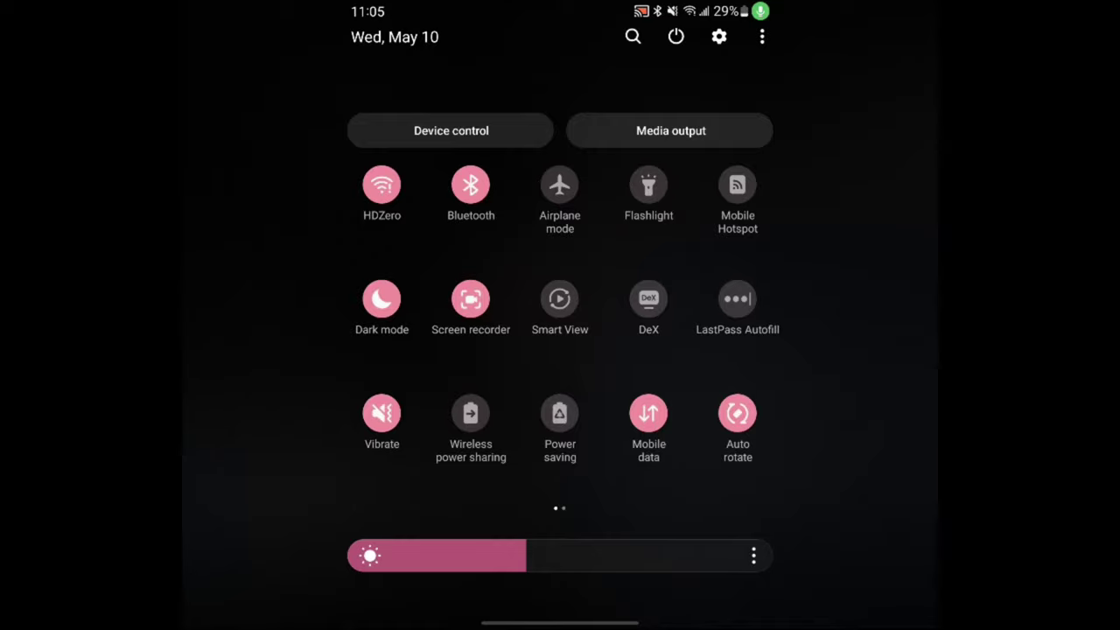
pyautogui.click(633, 36)
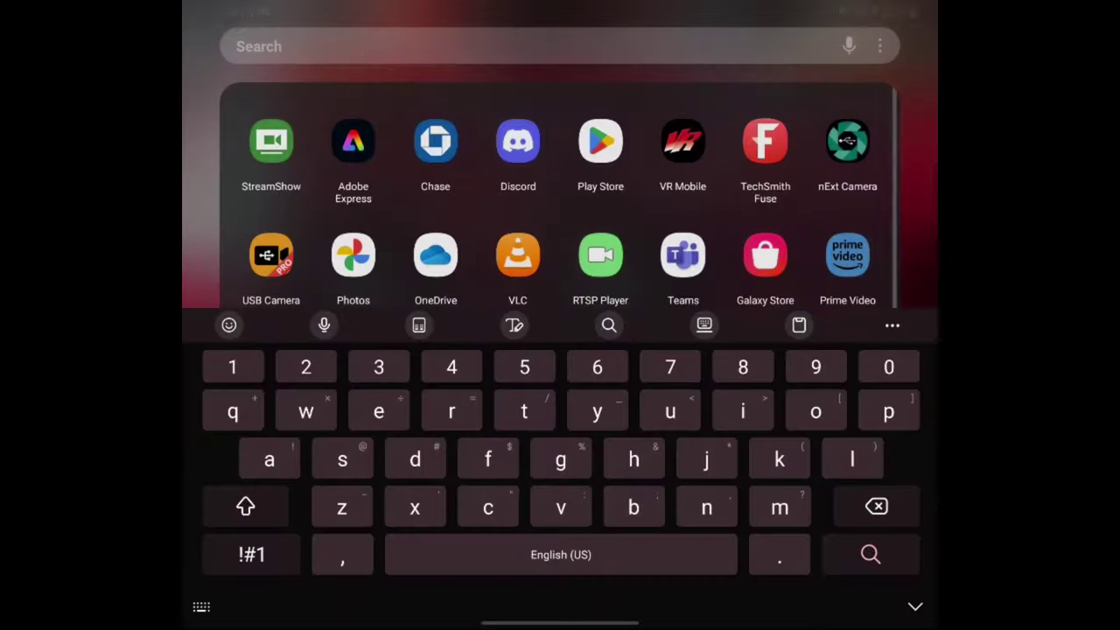
pyautogui.click(518, 255)
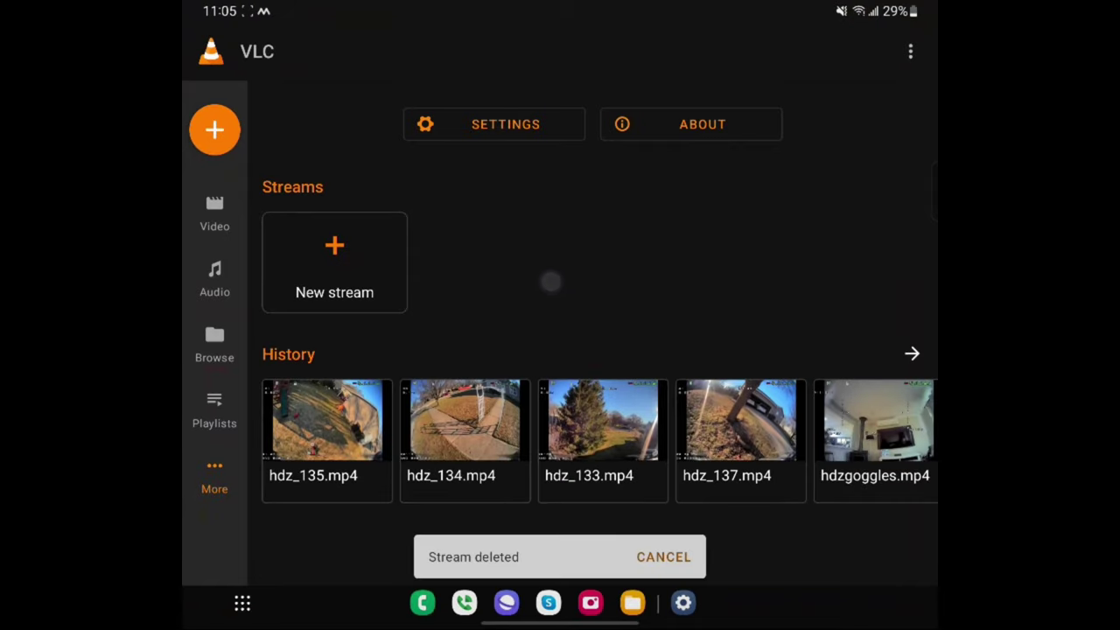
pyautogui.click(334, 247)
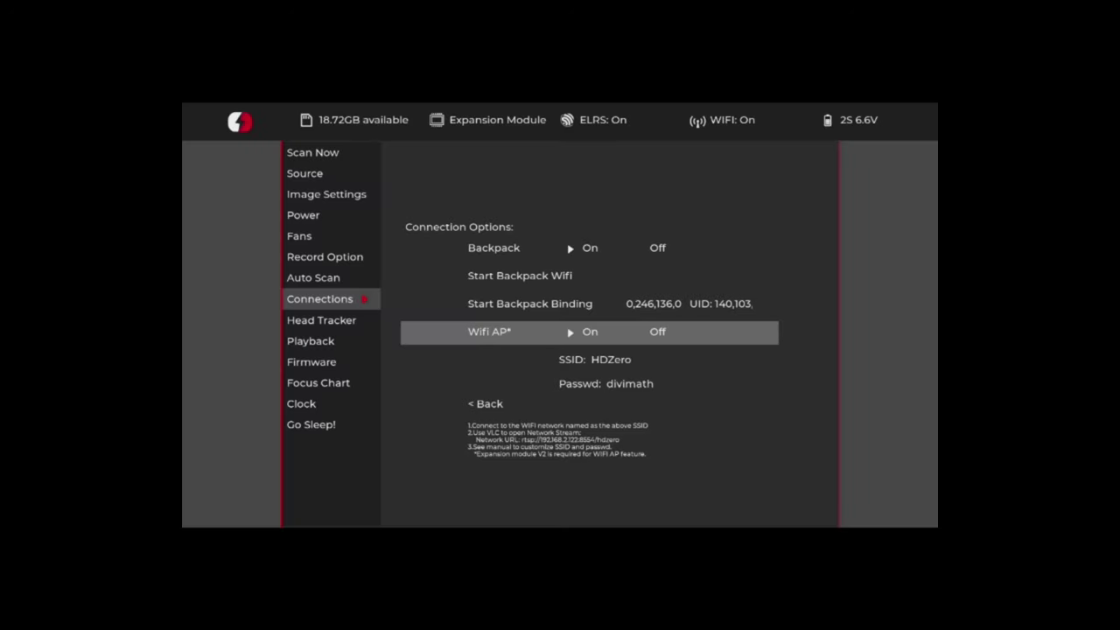
# Navigate the streamed goggle menu from Connections to the Playback page.
pyautogui.moveTo(814, 198); pyautogui.dragTo(829, 65)
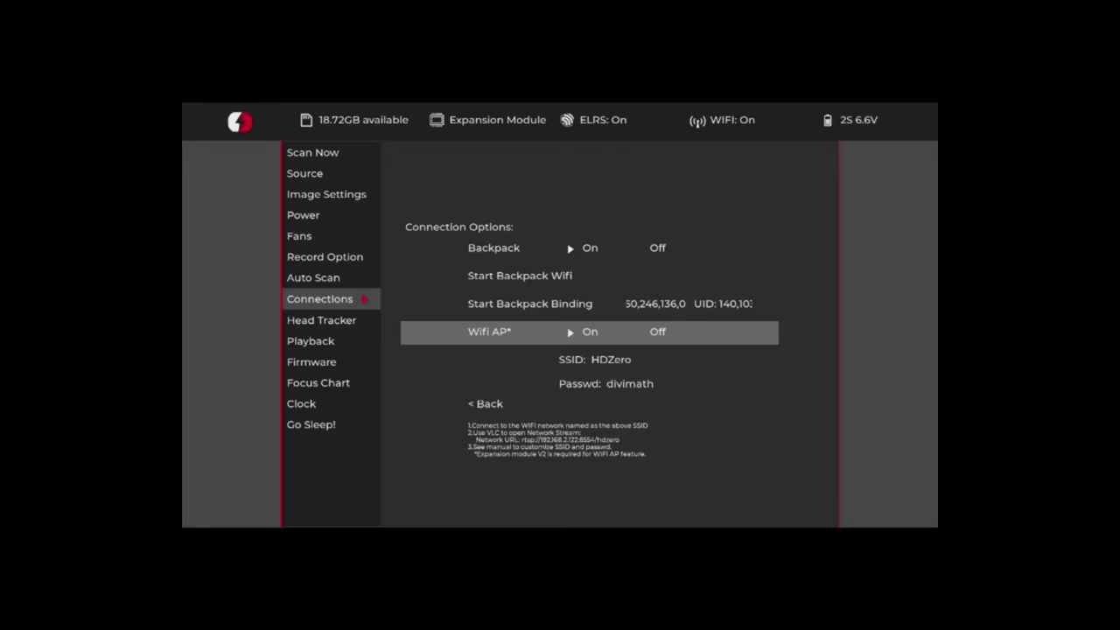
pyautogui.press('Up')
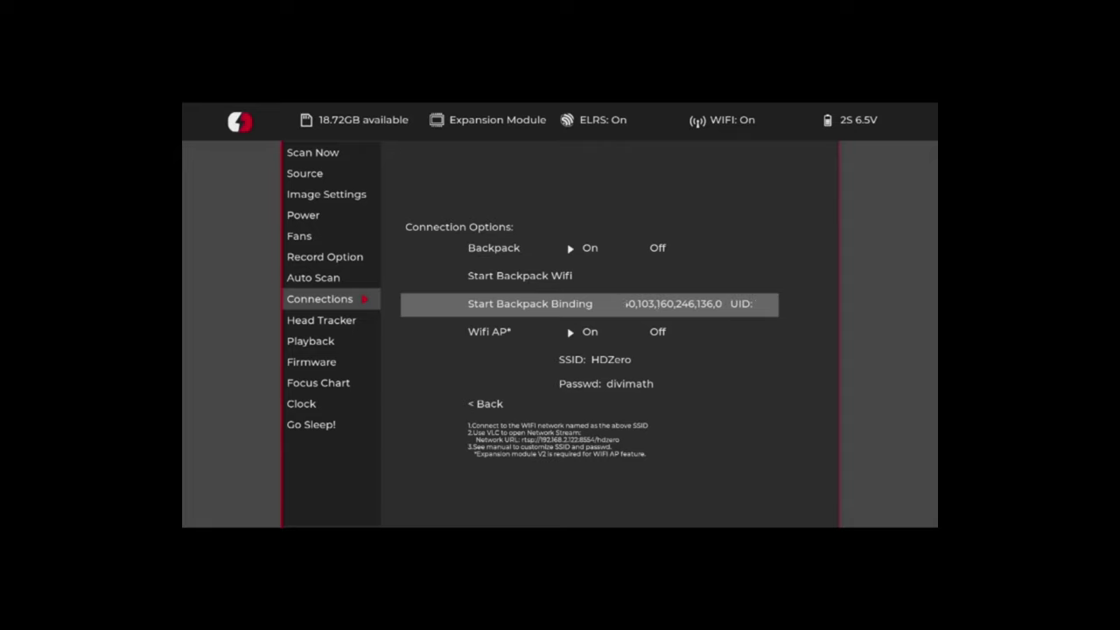
pyautogui.press('Return')
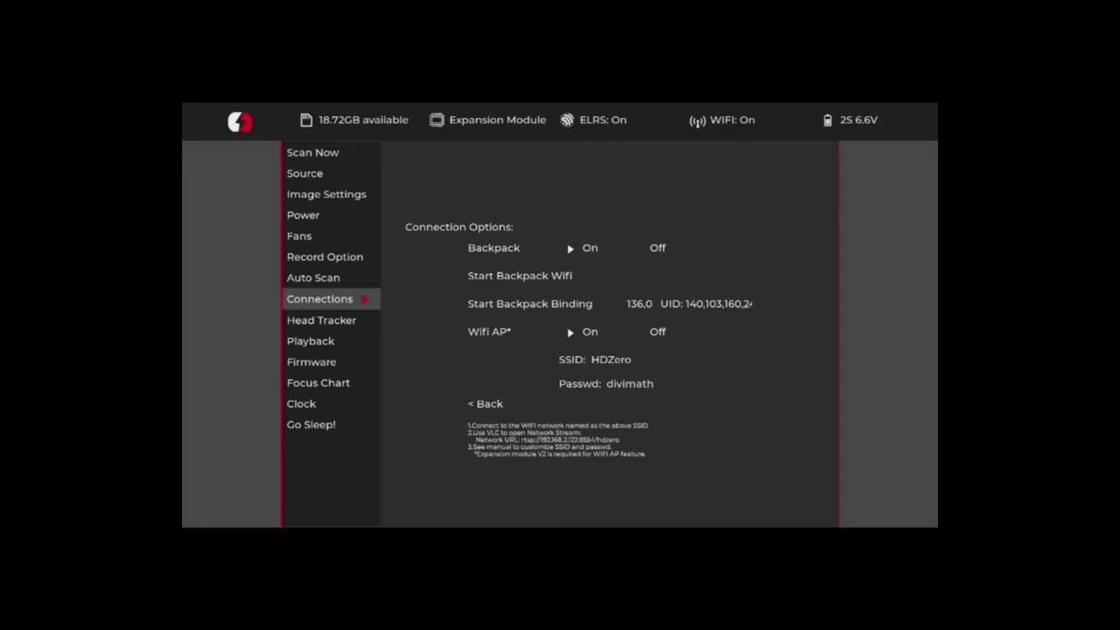
pyautogui.press('Down')
pyautogui.press('Down')
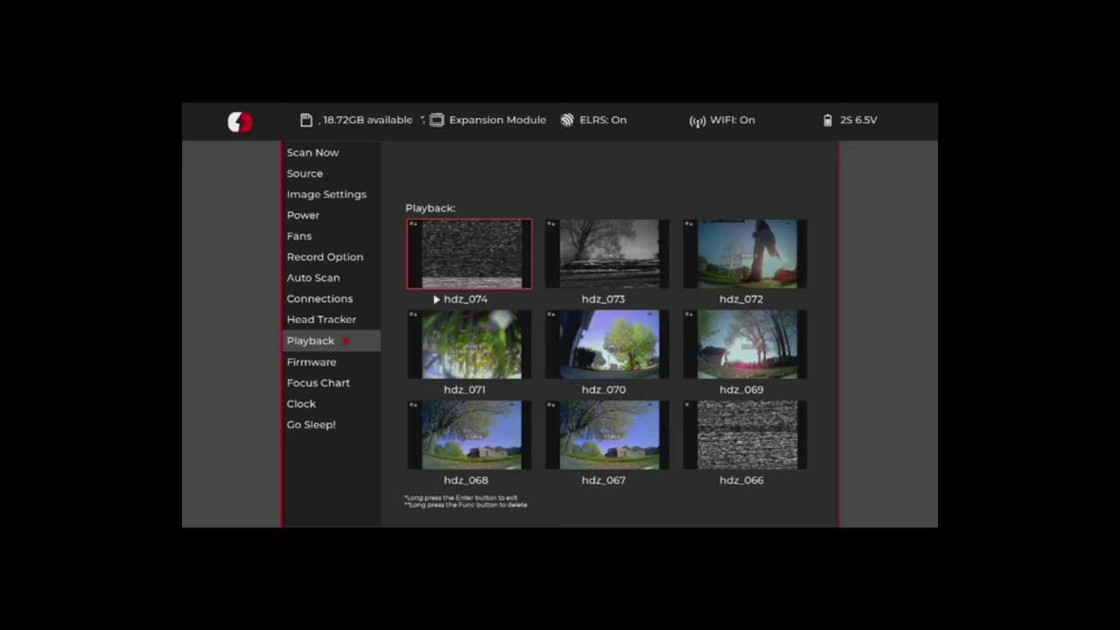
# Step through the DVR clip thumbnails hdz_072, hdz_073 and hdz_068.
pyautogui.press('Right')
pyautogui.press('Right')
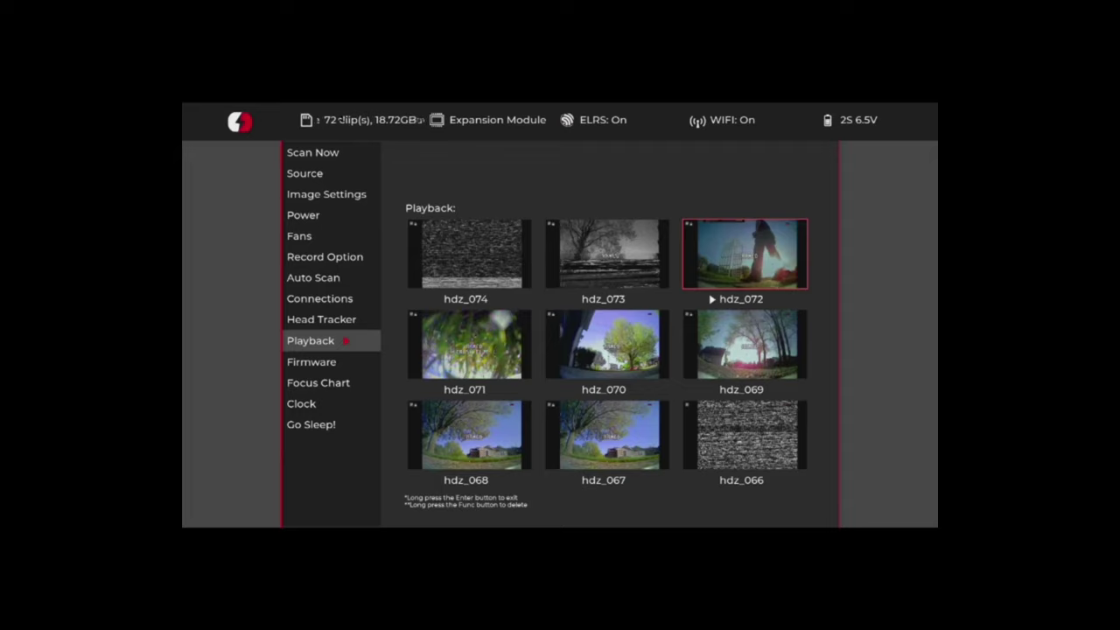
pyautogui.press('Escape')
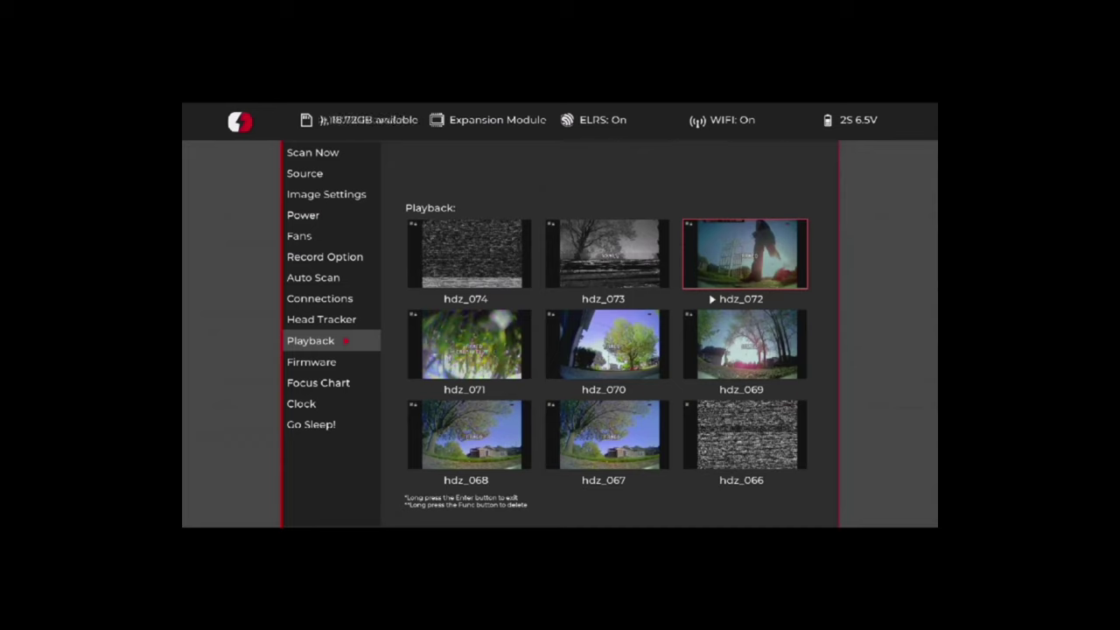
pyautogui.click(607, 253)
pyautogui.click(469, 433)
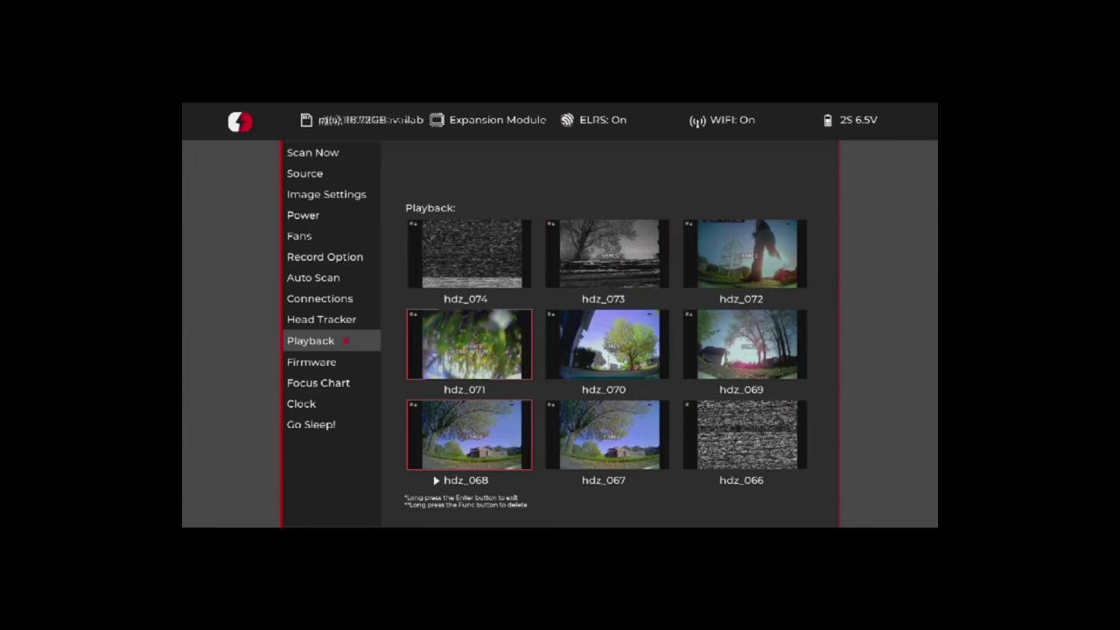
pyautogui.click(920, 418)
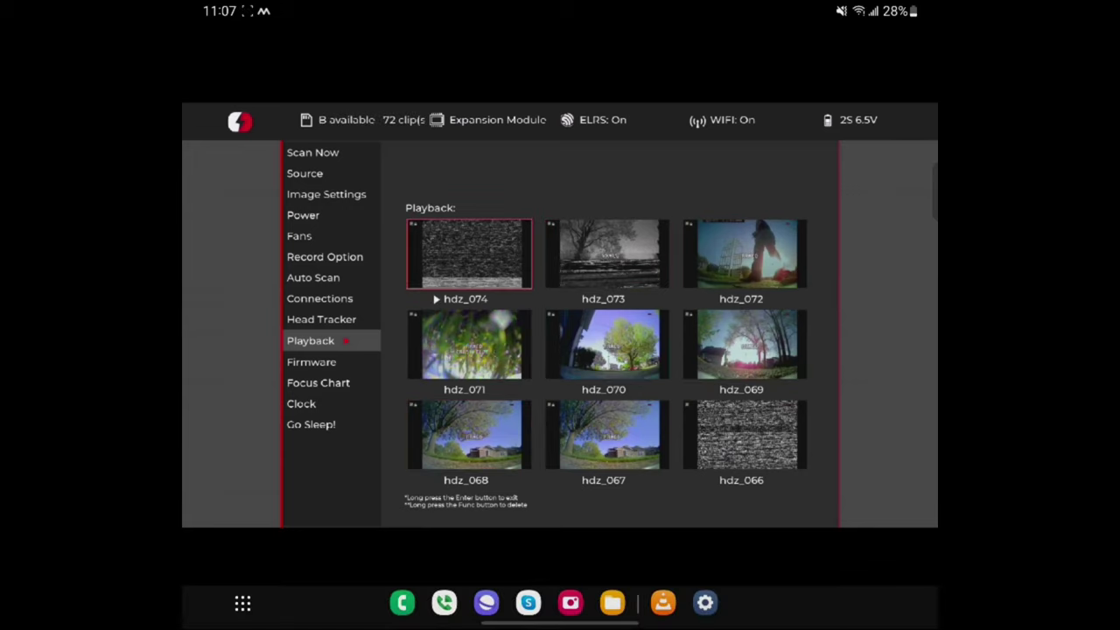
# Return to RTSP Player's stream list and, in Settings, drag caching buffer size from 506 to 102.
pyautogui.moveTo(921, 407); pyautogui.dragTo(840, 416)
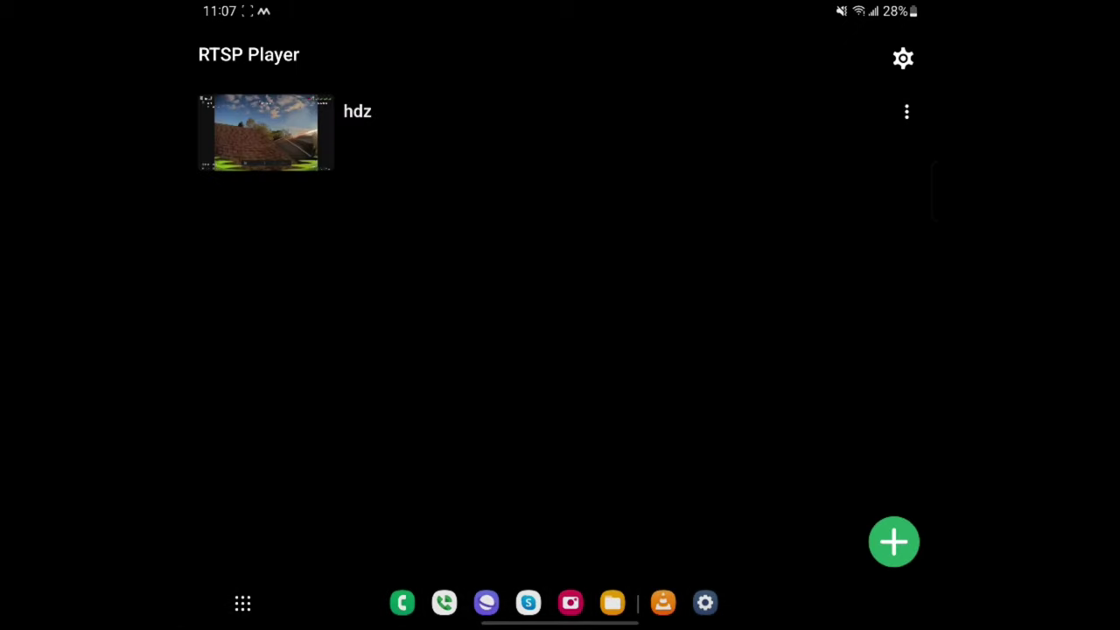
pyautogui.click(906, 111)
pyautogui.click(717, 423)
pyautogui.click(903, 58)
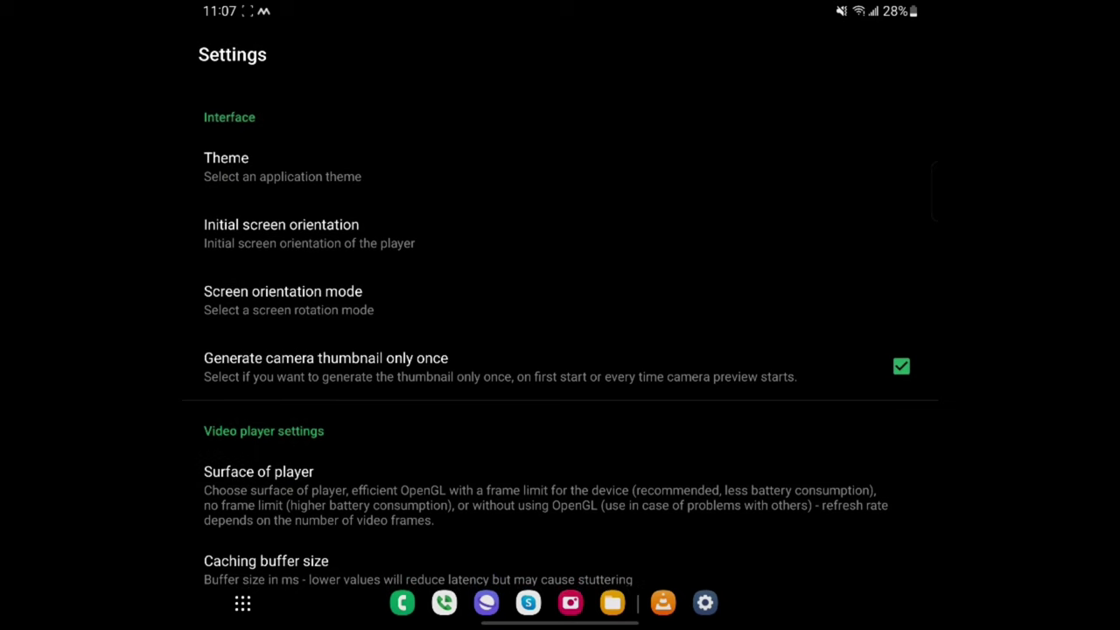
pyautogui.moveTo(840, 485); pyautogui.dragTo(840, 257)
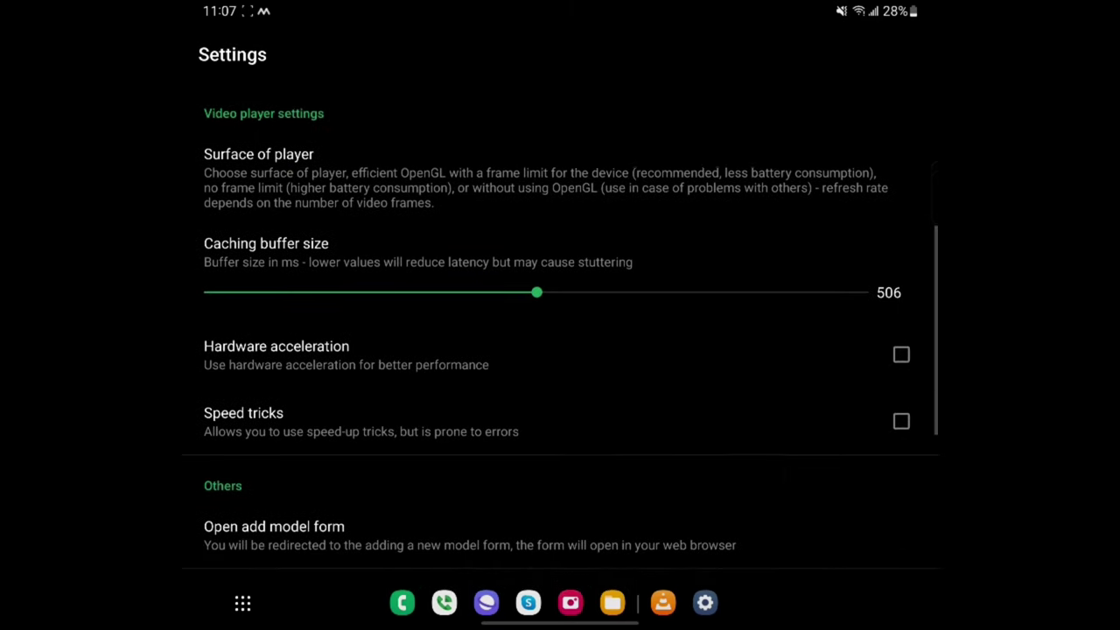
pyautogui.moveTo(769, 465); pyautogui.dragTo(769, 510)
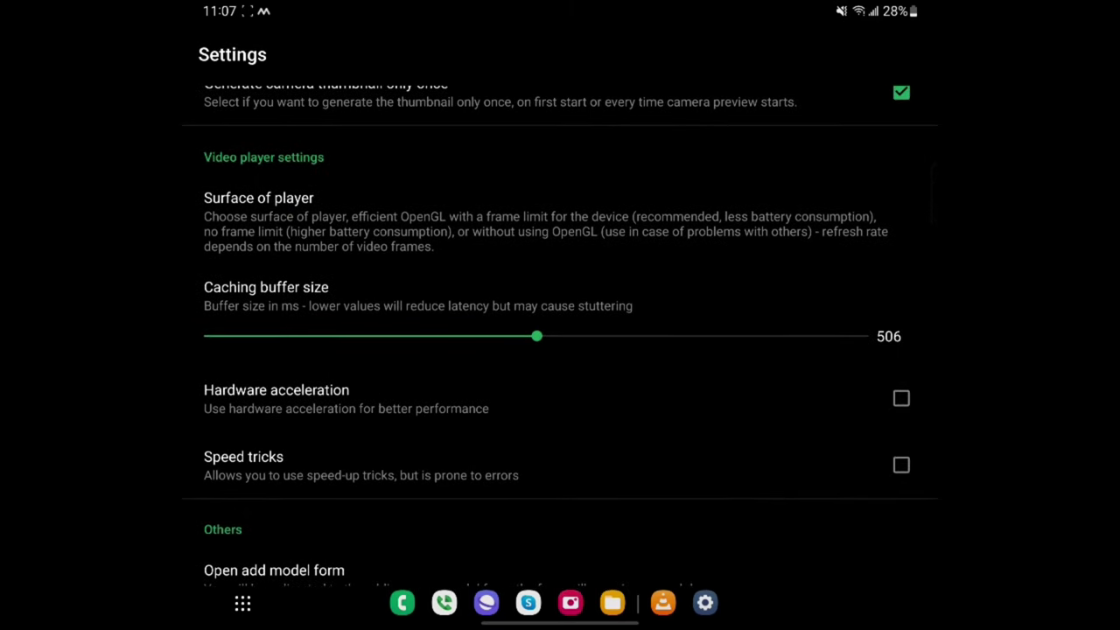
pyautogui.moveTo(536, 336); pyautogui.dragTo(251, 394)
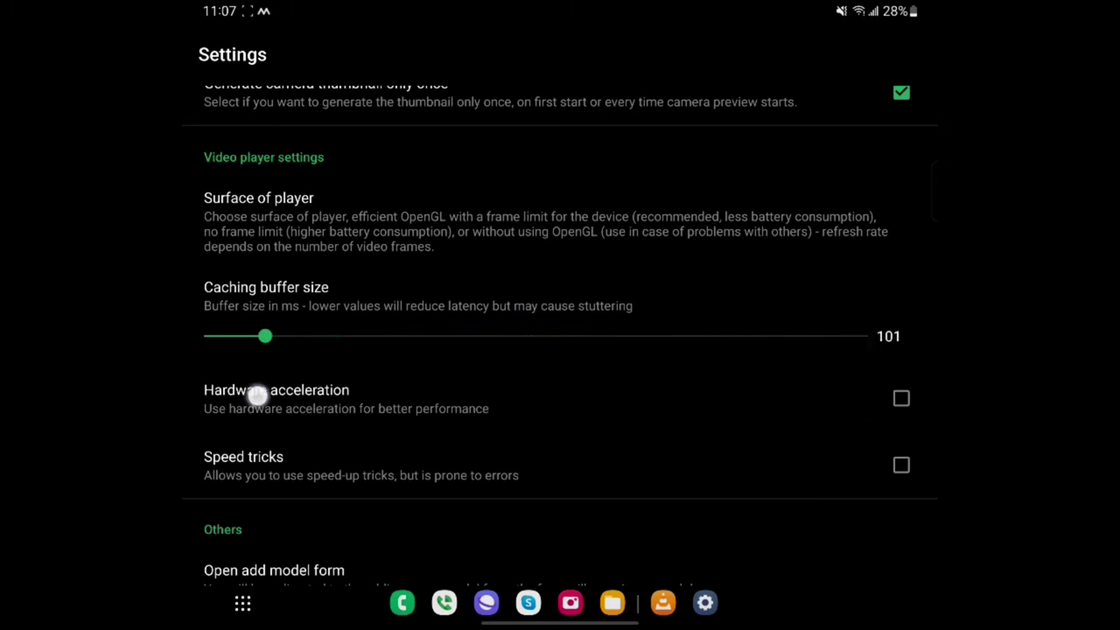
pyautogui.moveTo(256, 395); pyautogui.dragTo(257, 397)
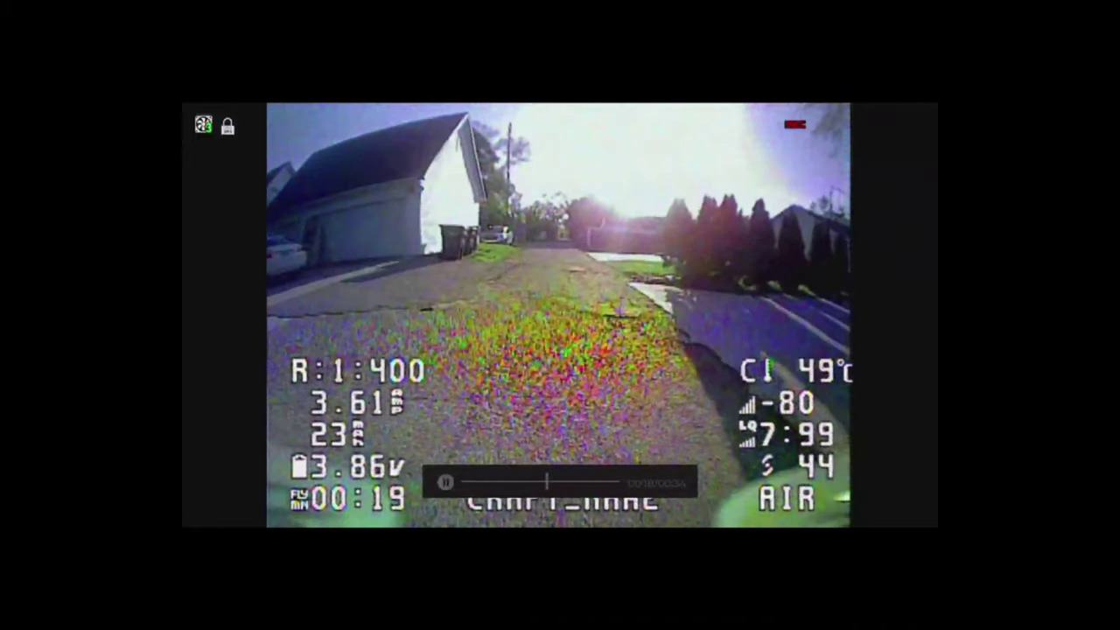
# Exit the DVR clip and cycle the goggle menu up past Head Tracker to Go Sleep!
pyautogui.press('Escape')
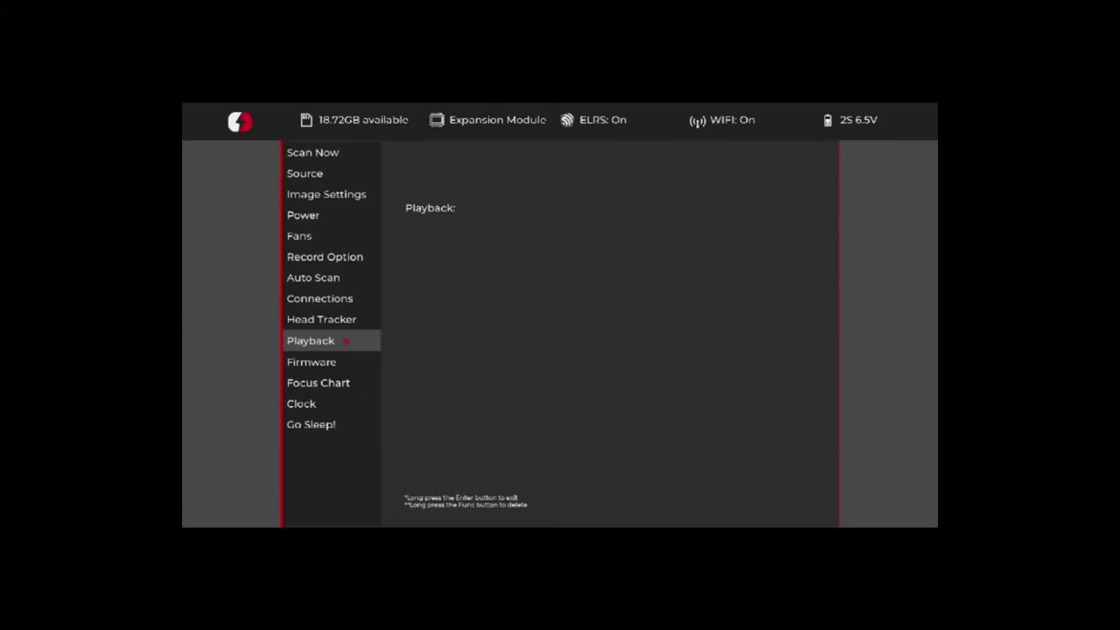
pyautogui.press('Up')
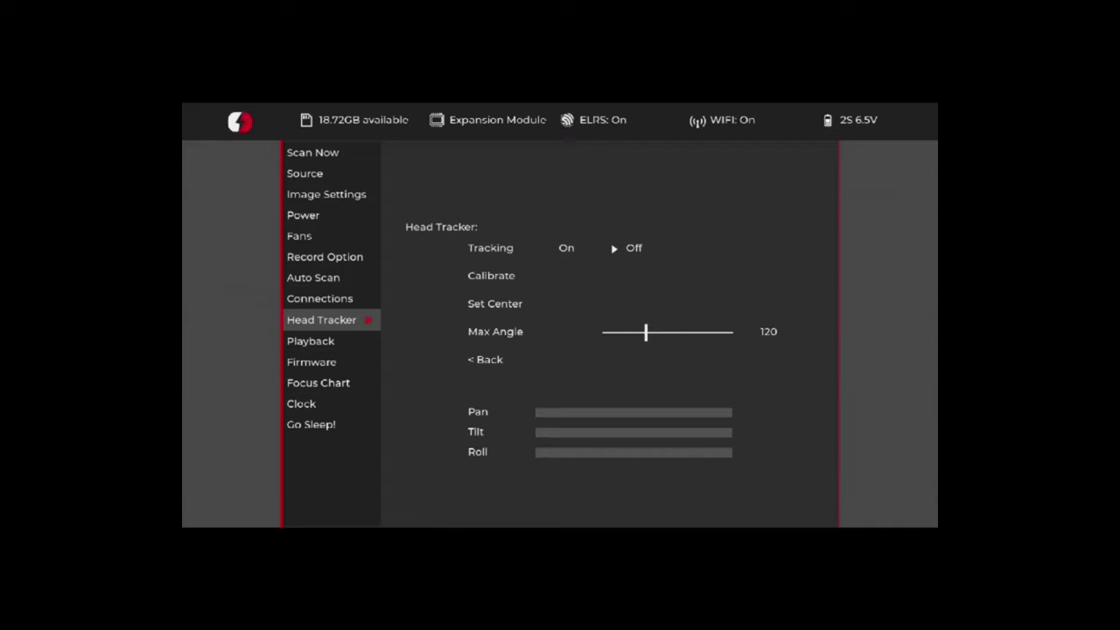
pyautogui.press('Up')
pyautogui.press('Up')
pyautogui.press('Up')
pyautogui.press('Up')
pyautogui.press('Up')
pyautogui.press('Up')
pyautogui.press('Up')
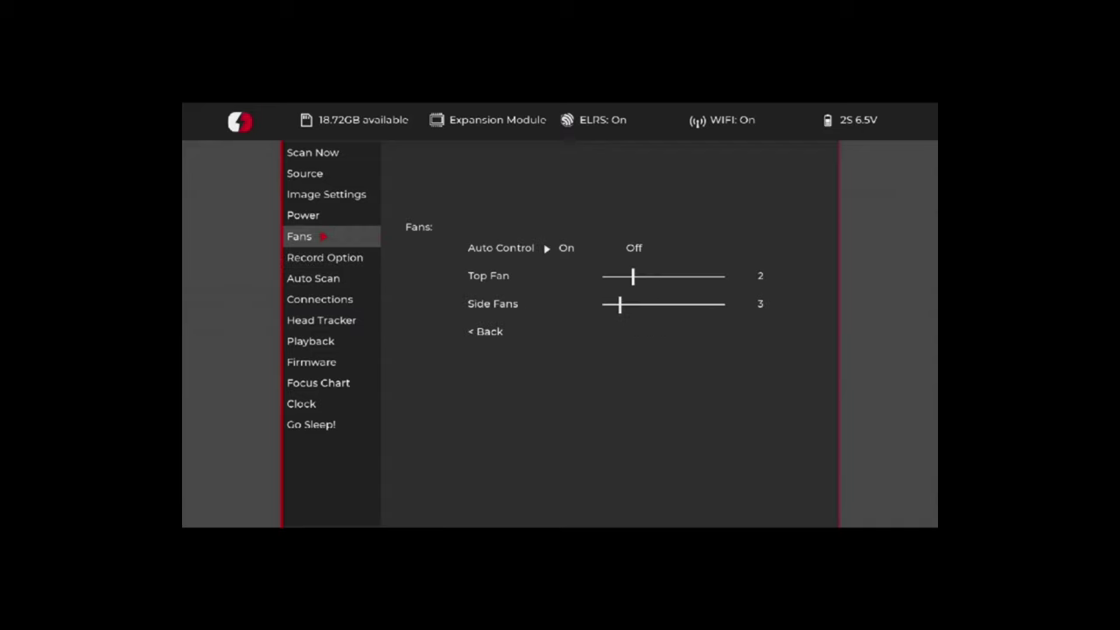
pyautogui.press('Up')
pyautogui.press('Up')
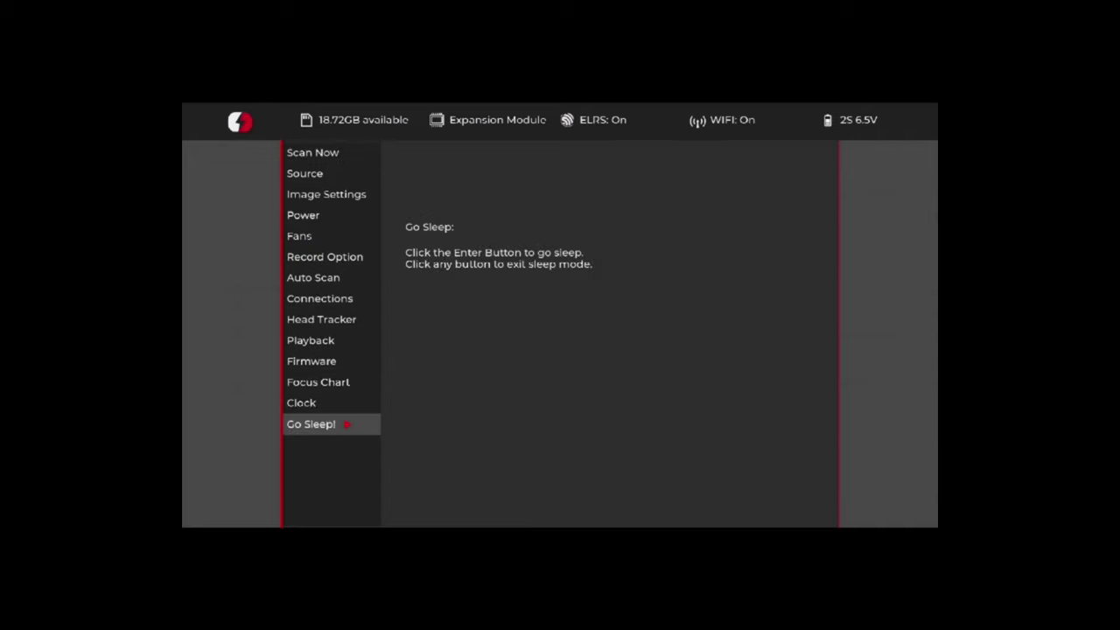
# Move on to the Sources page and select AV In as the video source.
pyautogui.press('Down')
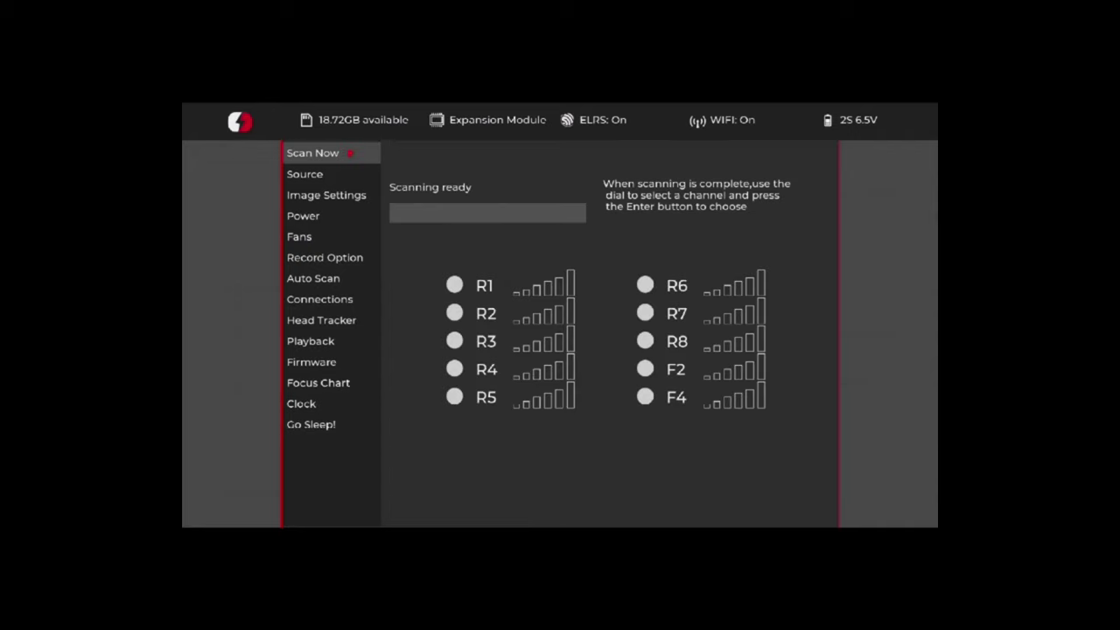
pyautogui.press('Down')
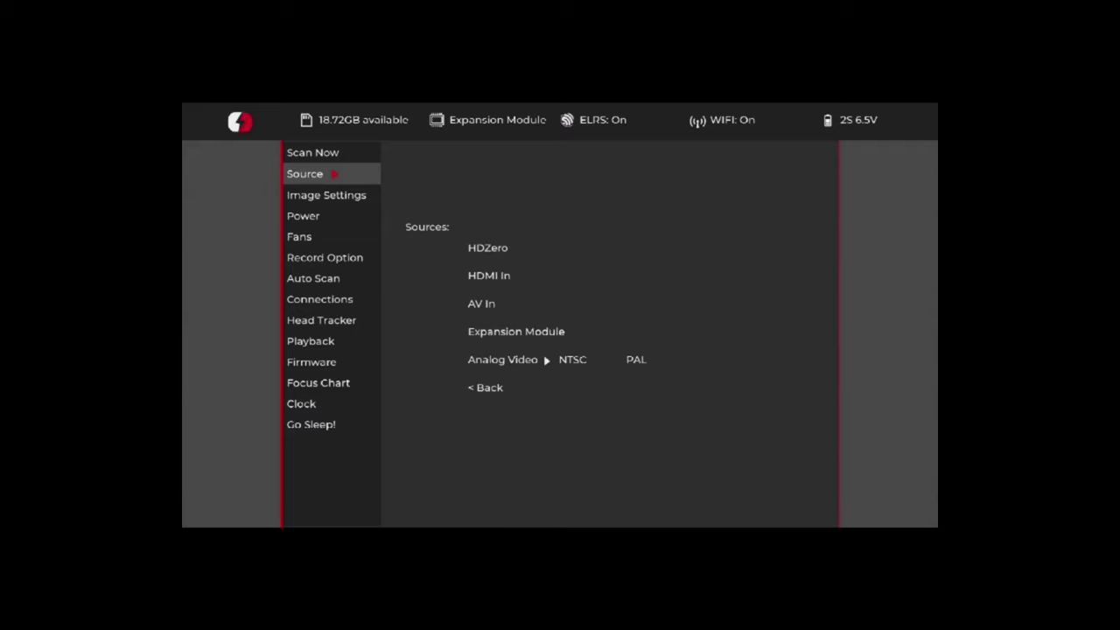
pyautogui.press('Return')
pyautogui.press('Down')
pyautogui.press('Down')
pyautogui.press('Return')
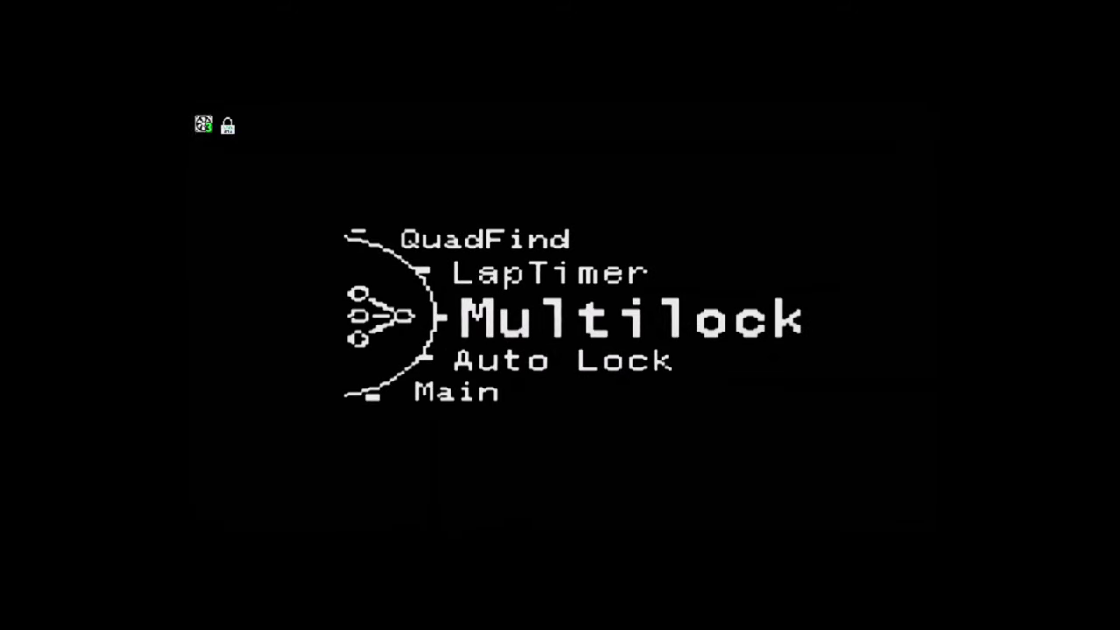
# Run the analog receiver's Multilock channel scan, then exit back to the receiver menu.
pyautogui.press('Return')
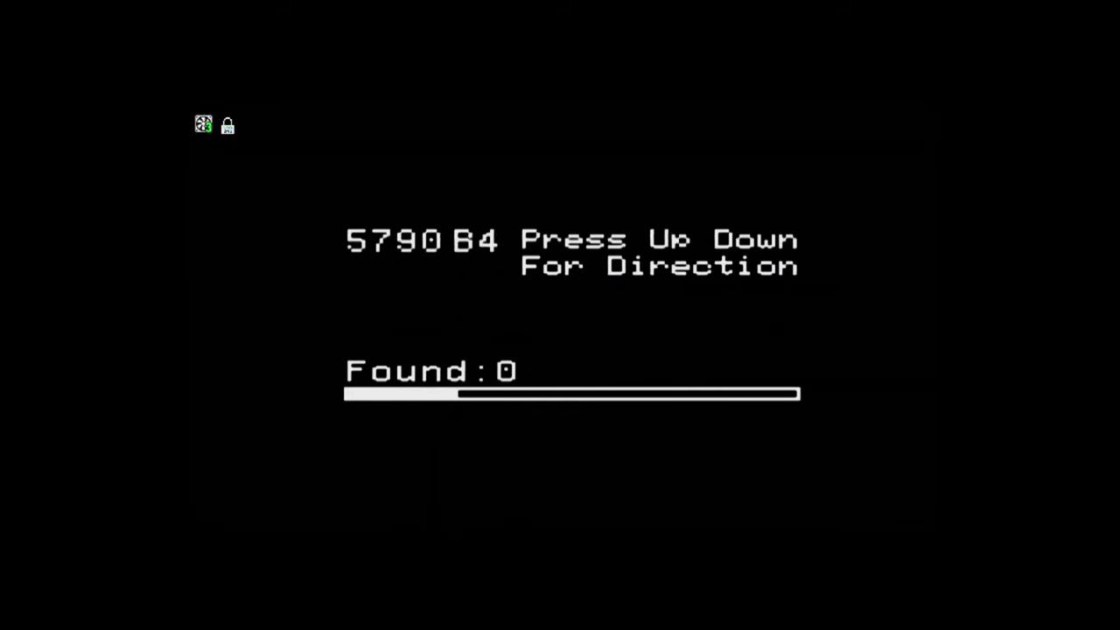
pyautogui.press('Escape')
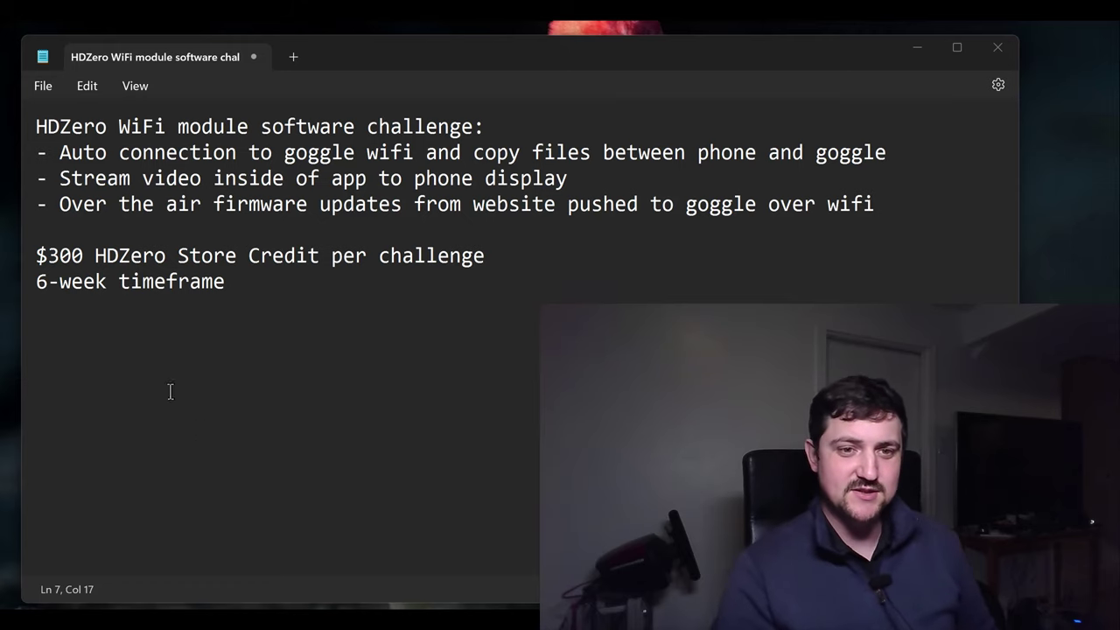
pyautogui.moveTo(38, 255); pyautogui.dragTo(523, 257)
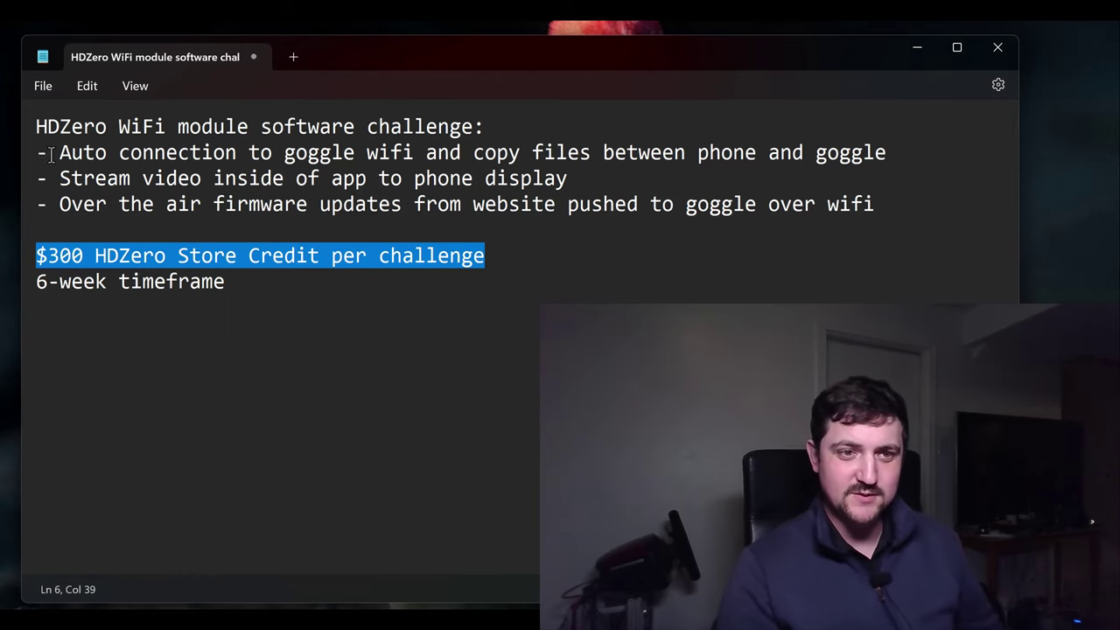
pyautogui.moveTo(59, 153); pyautogui.dragTo(378, 154)
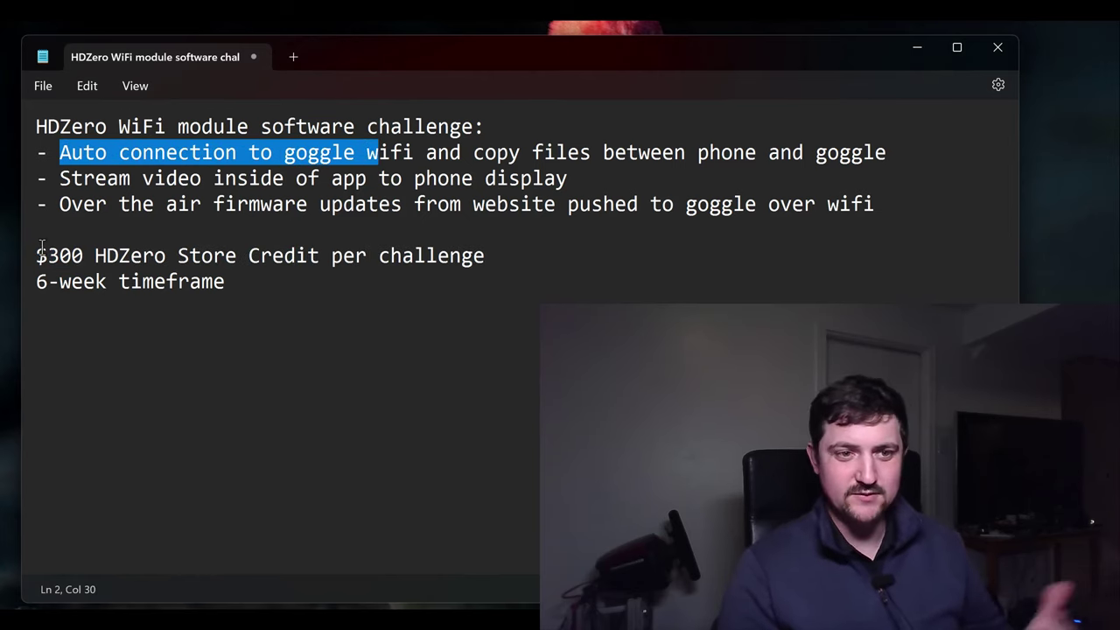
pyautogui.click(128, 230)
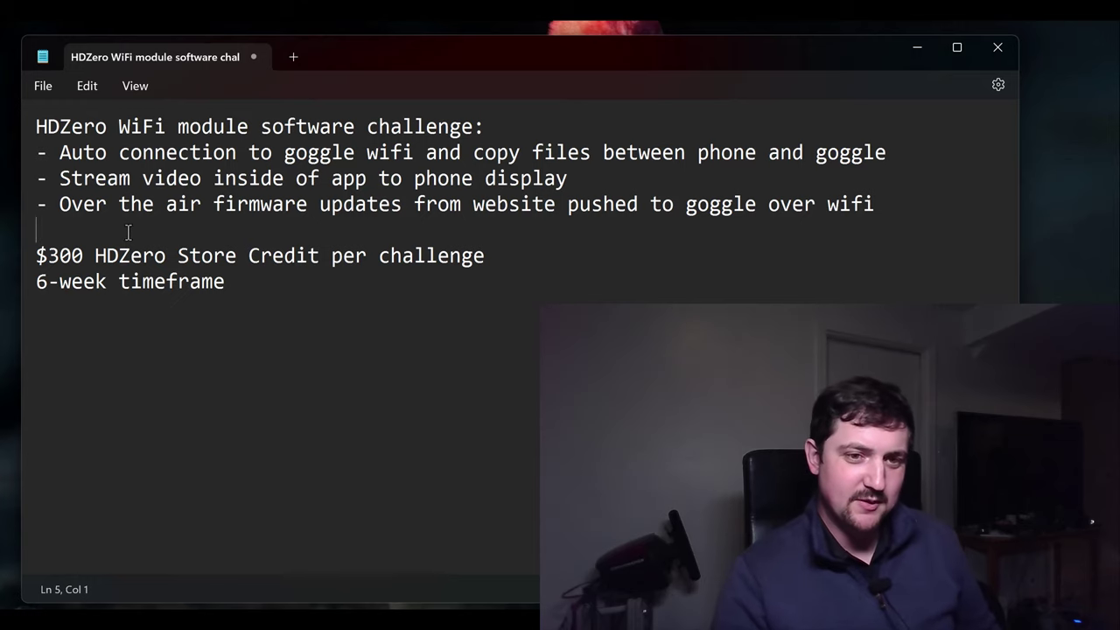
pyautogui.moveTo(234, 281); pyautogui.dragTo(36, 281)
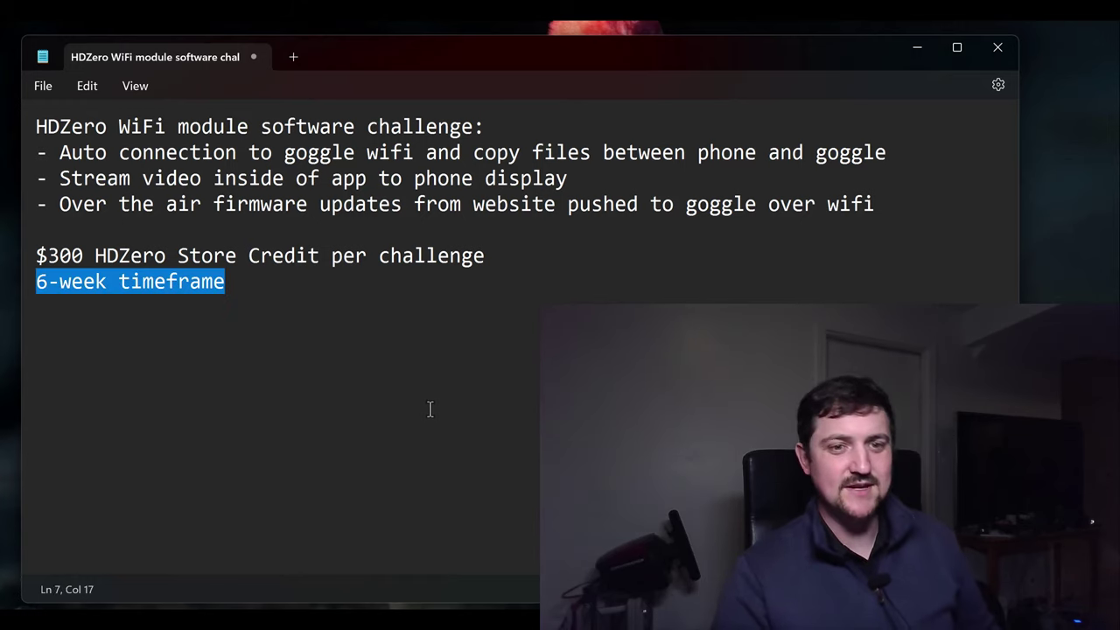